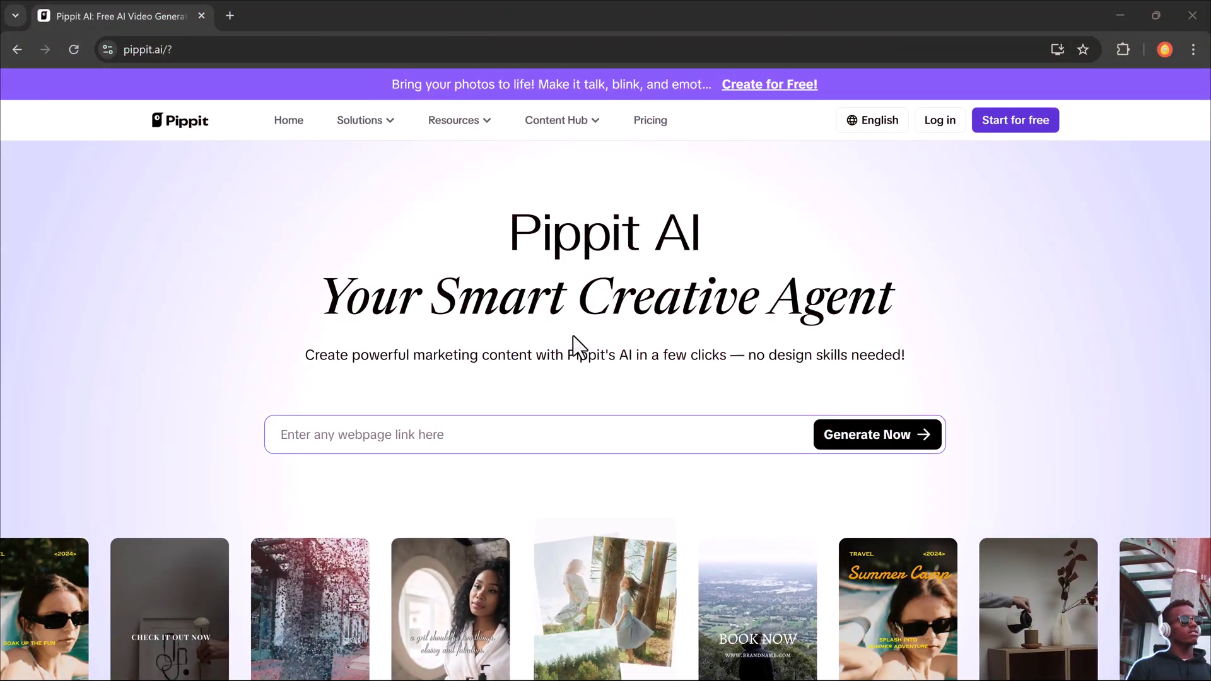
scroll(1020, 346, down, 2)
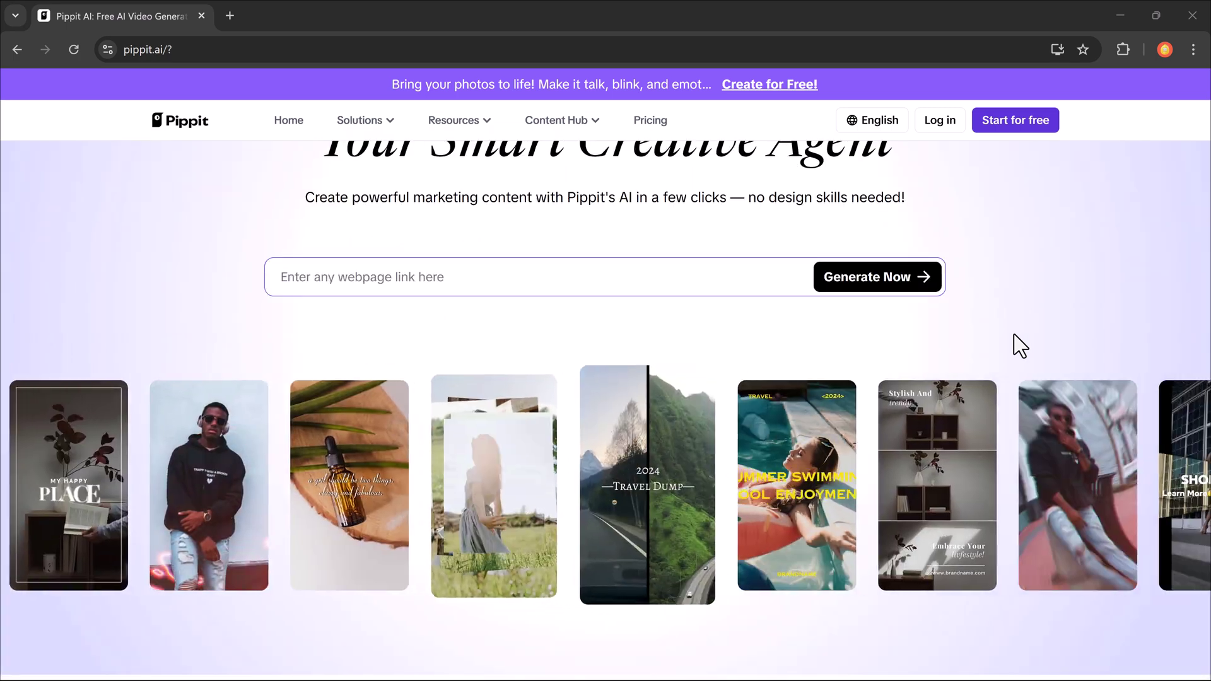
scroll(1020, 345, down, 1)
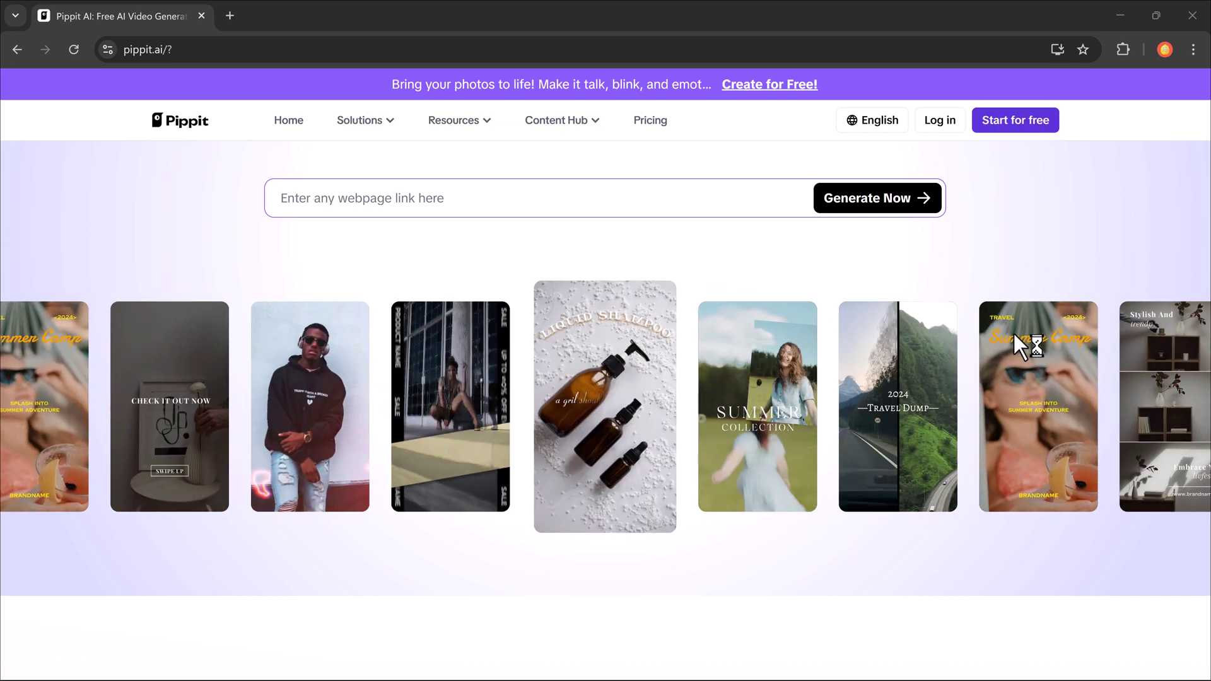
scroll(1014, 332, down, 5)
scroll(1013, 331, down, 3)
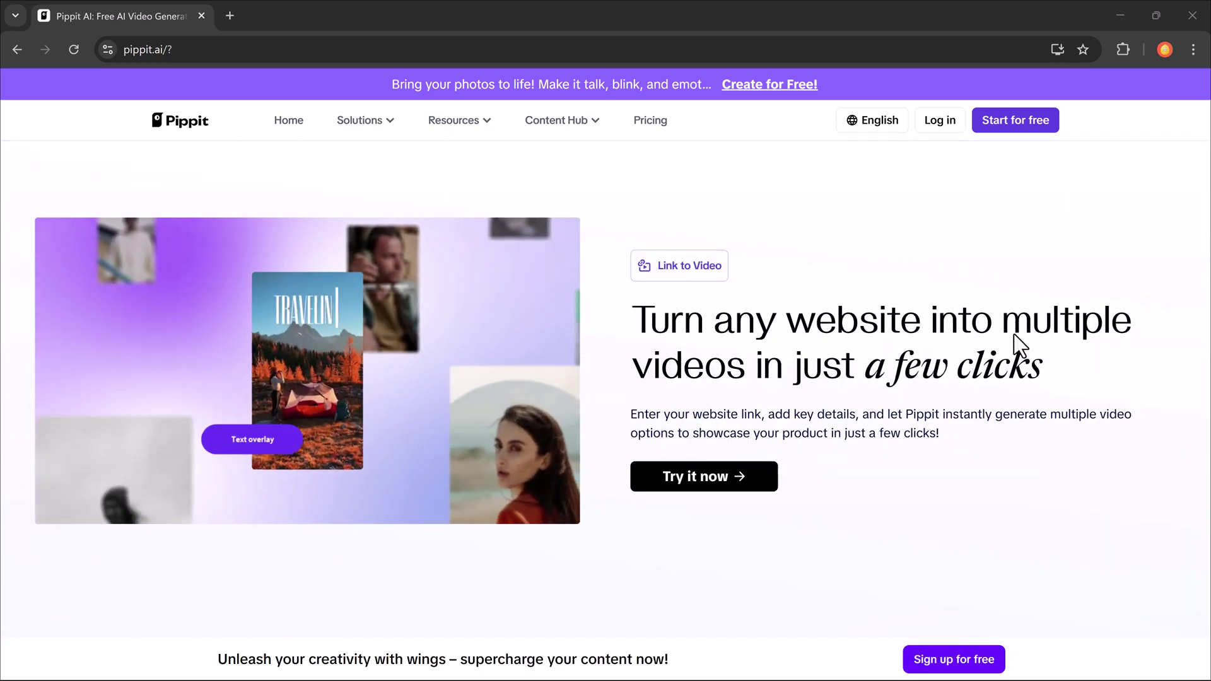
scroll(1018, 343, down, 5)
scroll(1017, 343, down, 5)
scroll(1017, 342, down, 3)
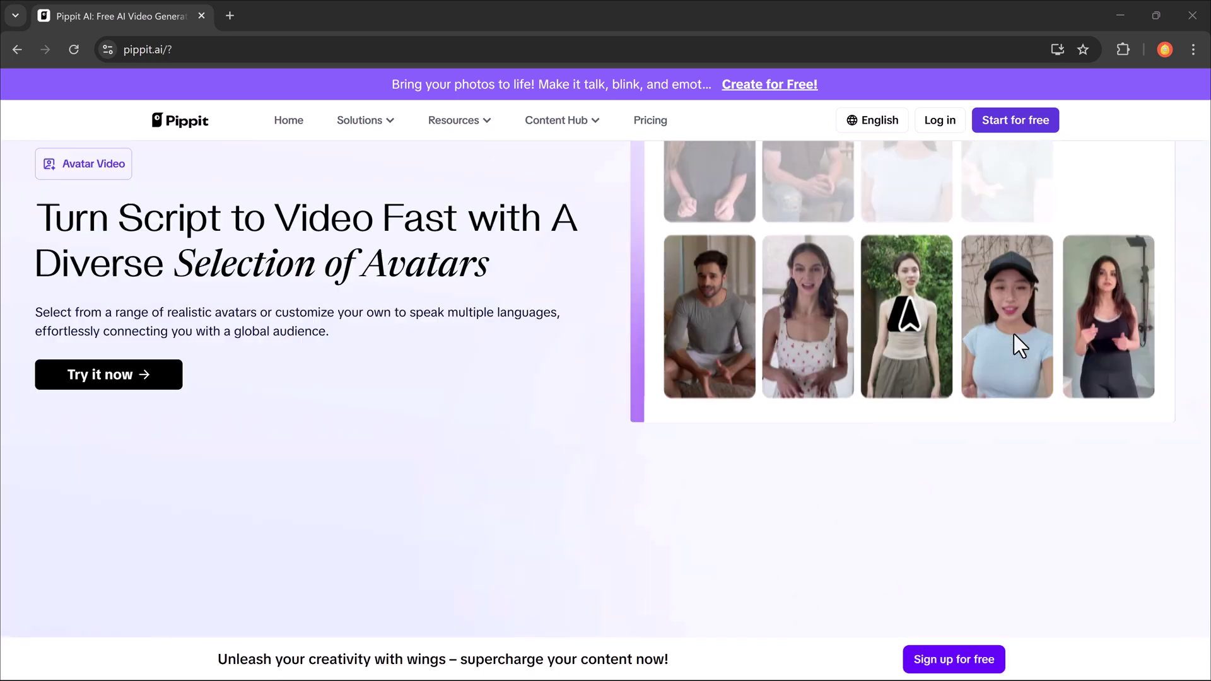
scroll(1013, 332, down, 5)
scroll(1017, 342, down, 3)
scroll(1017, 343, down, 5)
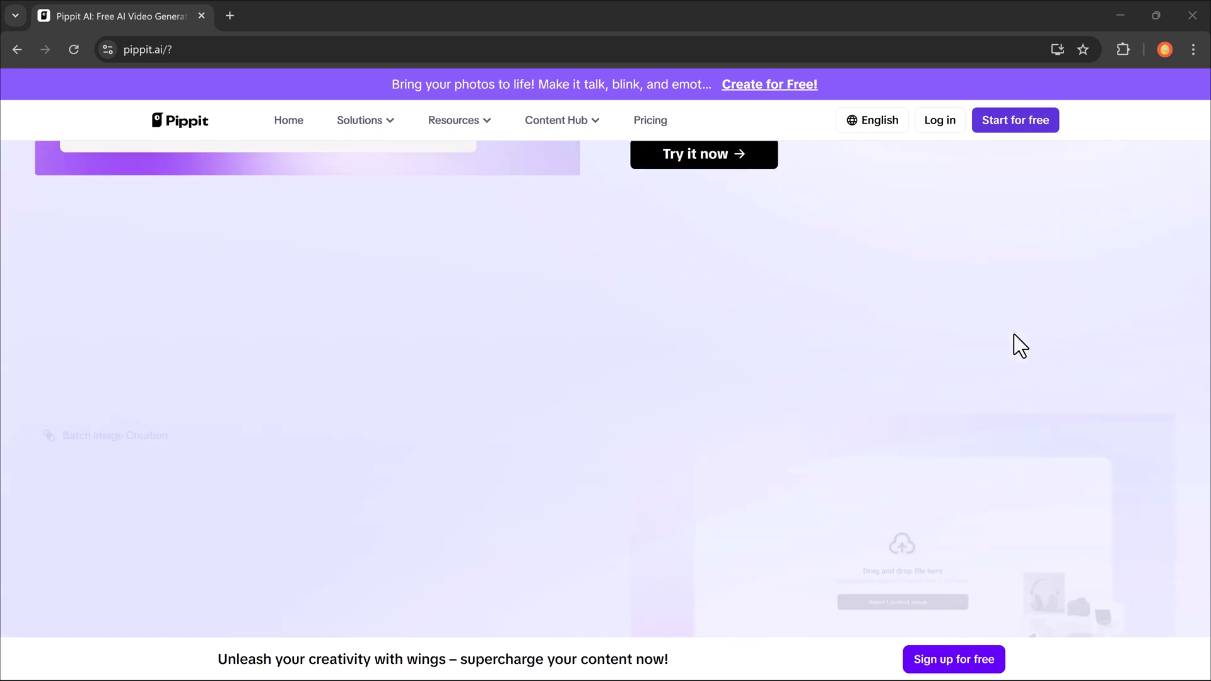
scroll(1020, 345, down, 2)
scroll(1020, 345, down, 5)
scroll(1020, 346, down, 3)
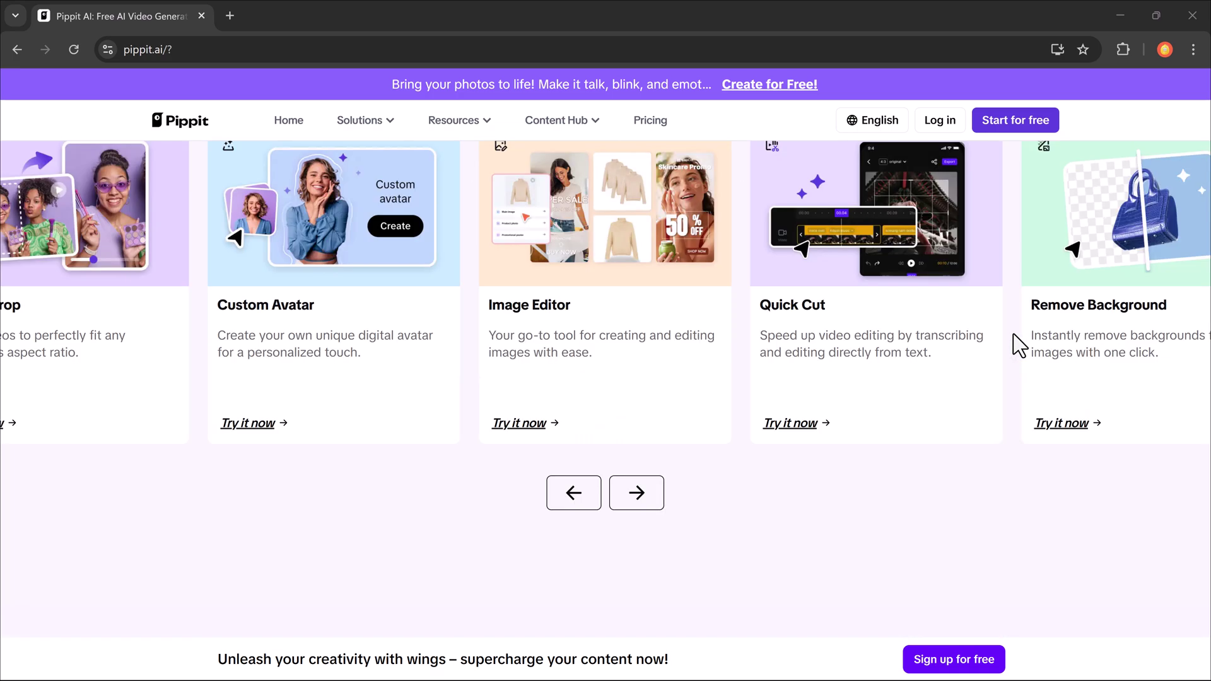
scroll(1017, 342, down, 2)
scroll(1018, 343, down, 5)
scroll(1016, 342, down, 3)
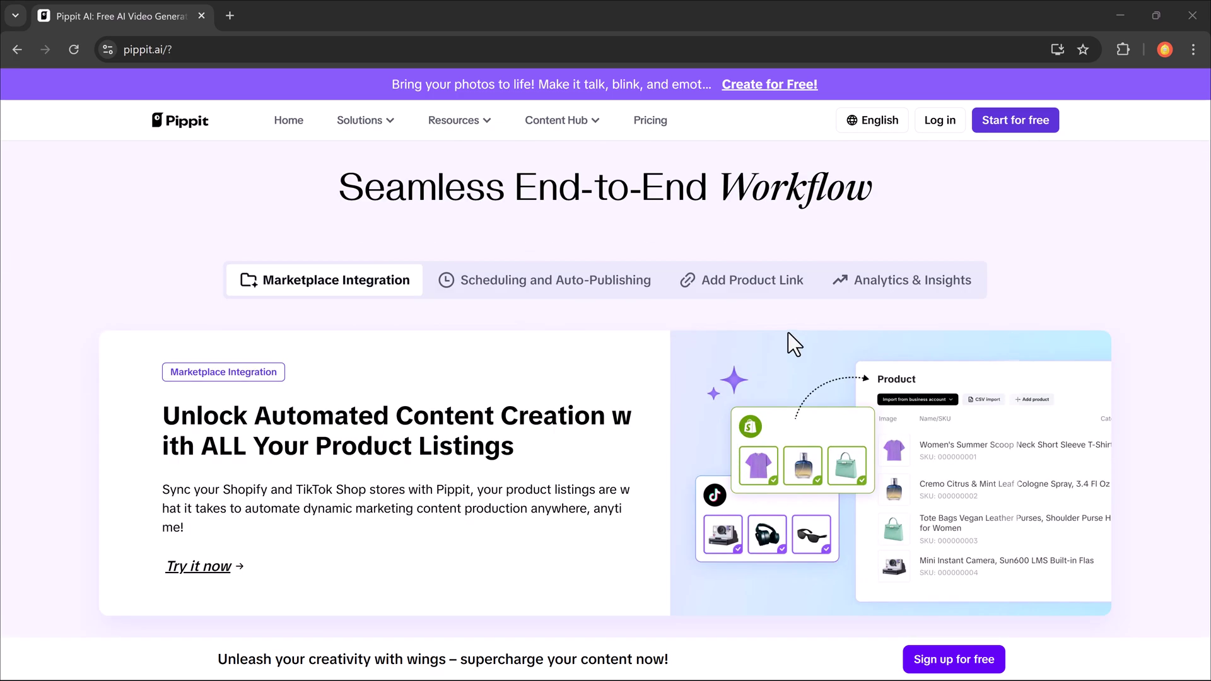
Step: View the Add Product Link and Analytics & Insights workflow details on the landing page
click(753, 284)
click(887, 284)
scroll(888, 295, down, 5)
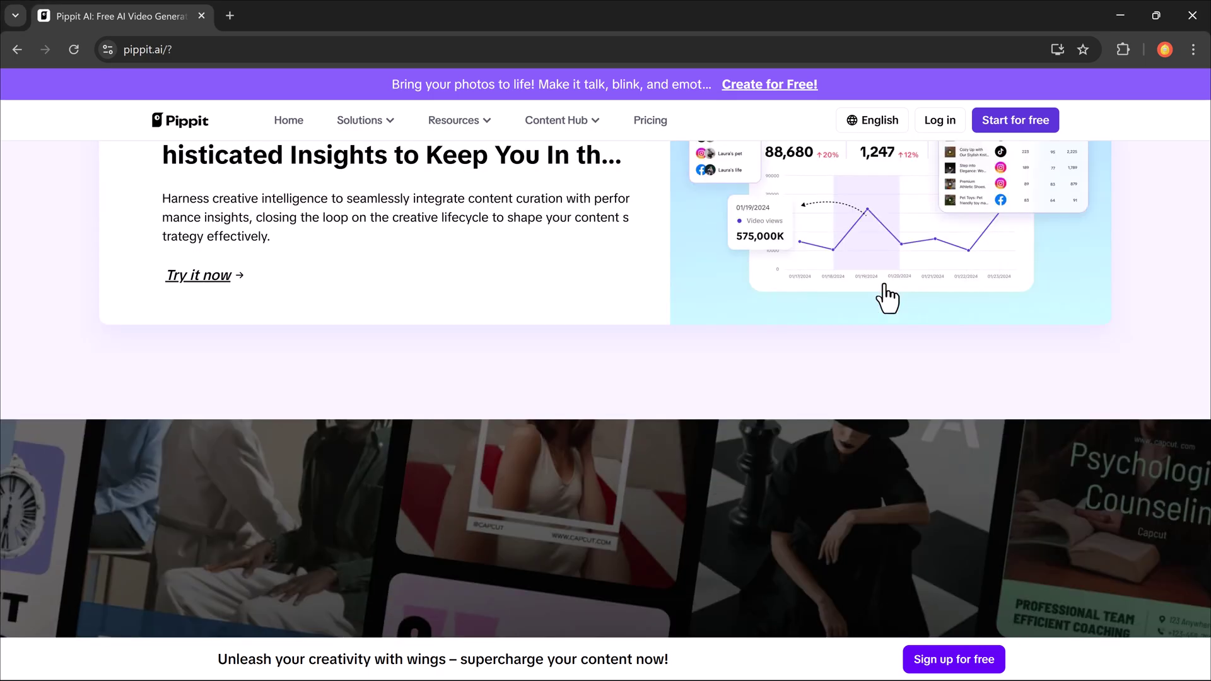
scroll(888, 296, down, 3)
scroll(887, 296, up, 8)
scroll(885, 284, up, 6)
scroll(885, 283, up, 6)
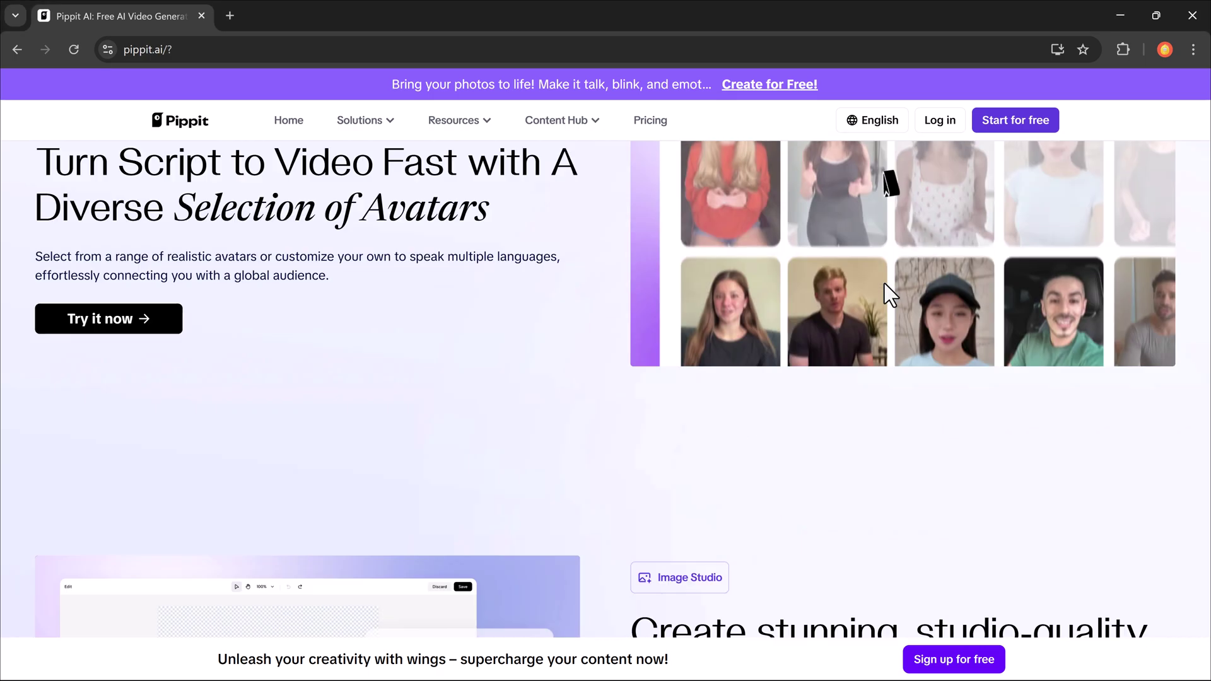
scroll(884, 283, up, 6)
scroll(884, 283, up, 6)
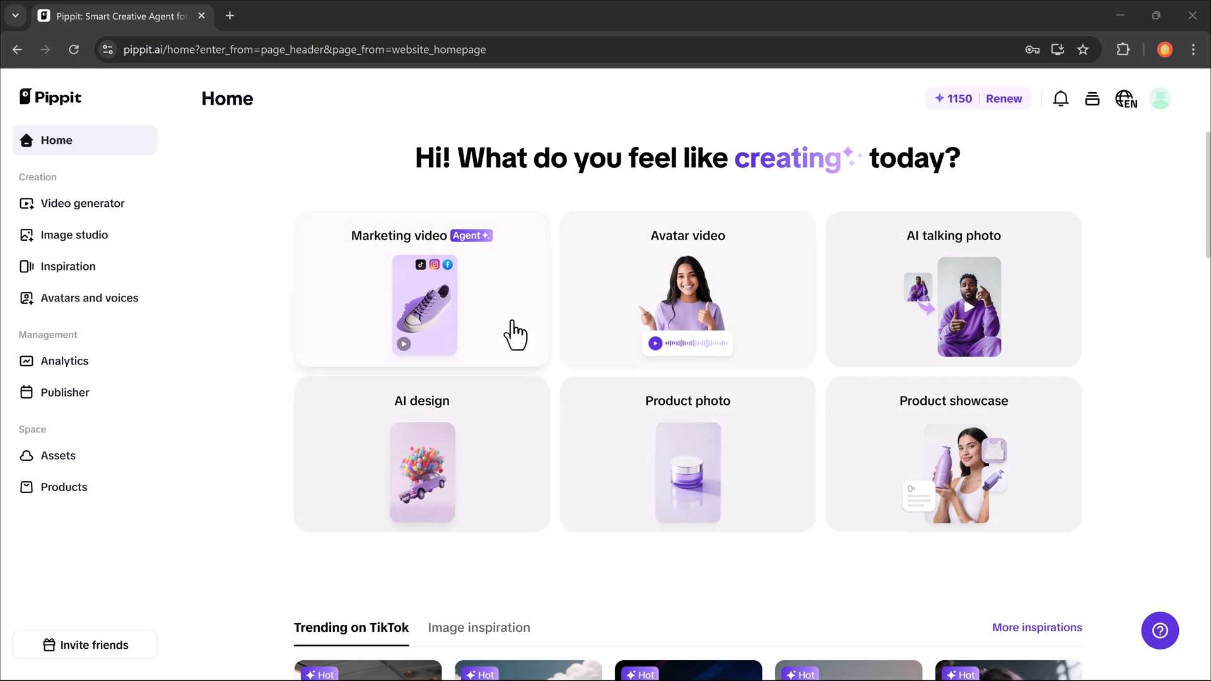
Step: Start a marketing video, paste the sleek smartphone prompt, and keep Agent mode
click(517, 333)
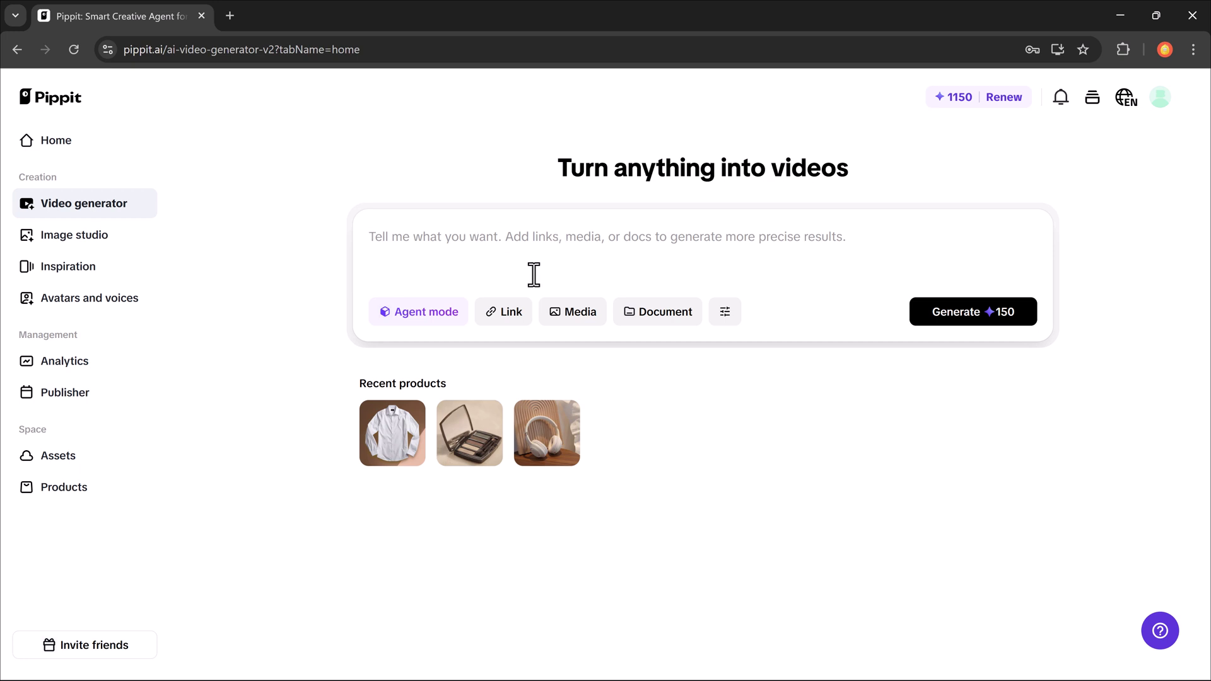
click(571, 250)
text(Create a high-quality, cinematic marketing video showcasing a sleek, modern smartphone. Start with close-up shots of the phone’s premium design — metallic edges, glass back, and ultra-thin profile. Highlight its vibrant AMOLED display, fast processor, AI-powered camera, and long battery life. Show slow-motion shots of people using it for gaming, photography, and video calls. Add futuristic lighting effects, smooth transitions, and upbeat background music to create an exciting and aspirational vibe.")
scroll(571, 250, up, 2)
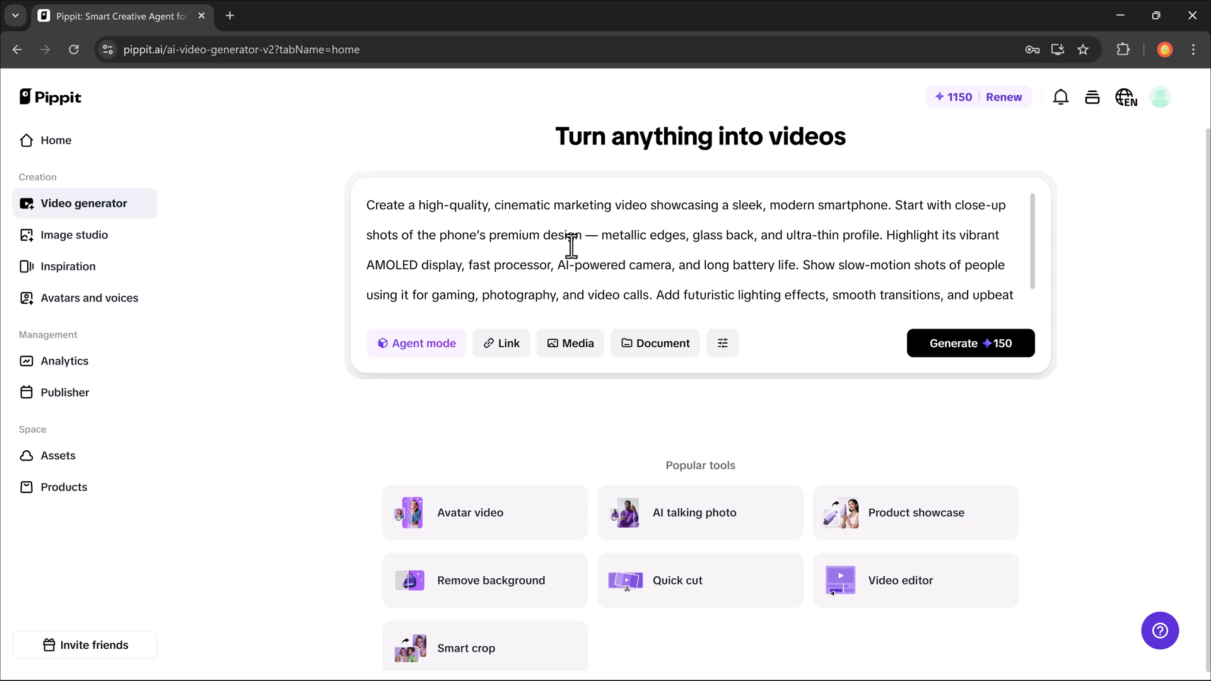
click(422, 343)
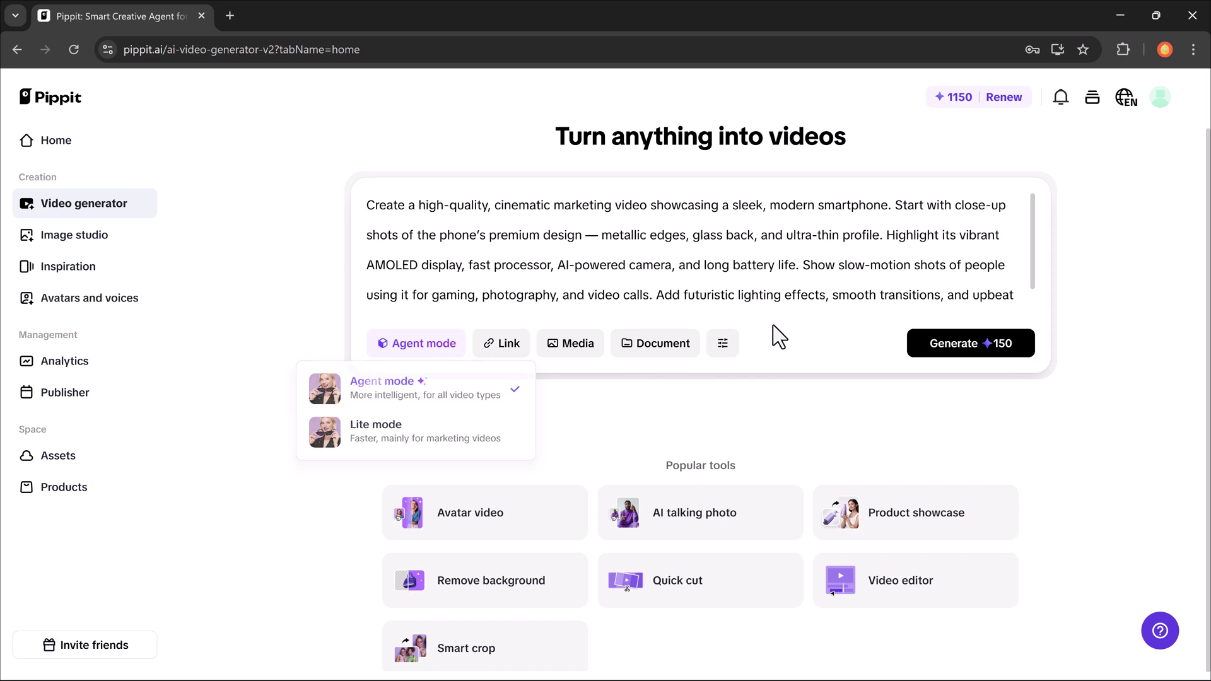
Step: Generate the smartphone marketing video and play the finished 32-second clip
click(985, 344)
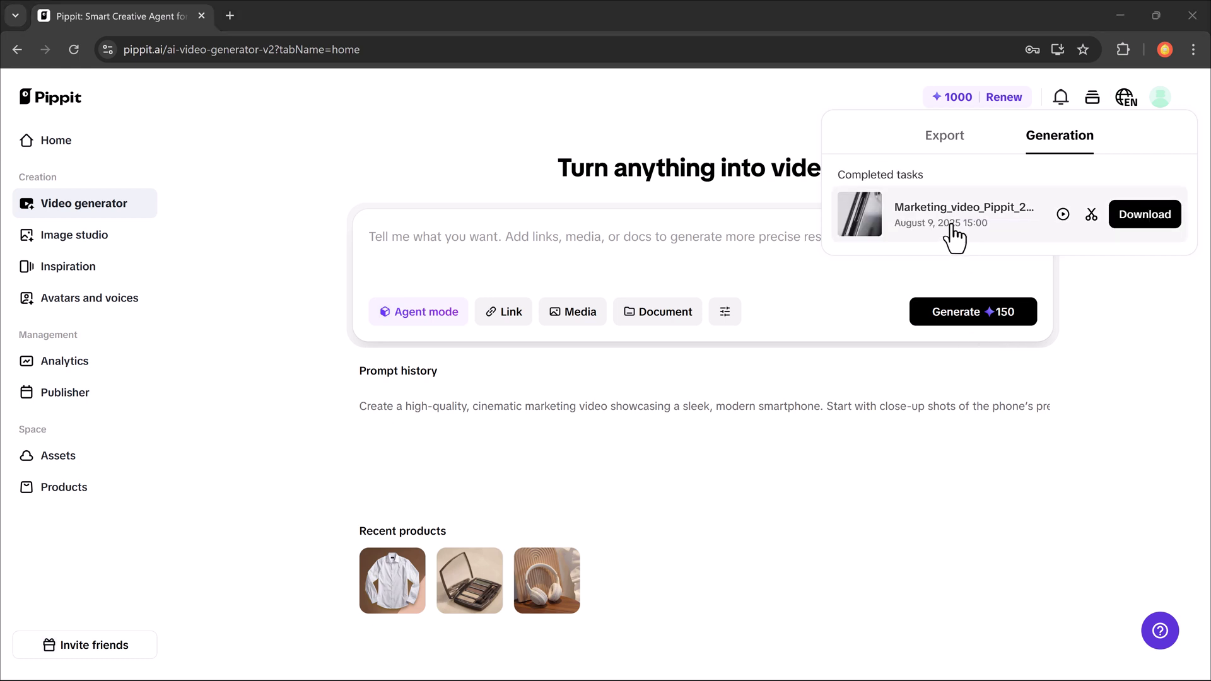
click(954, 236)
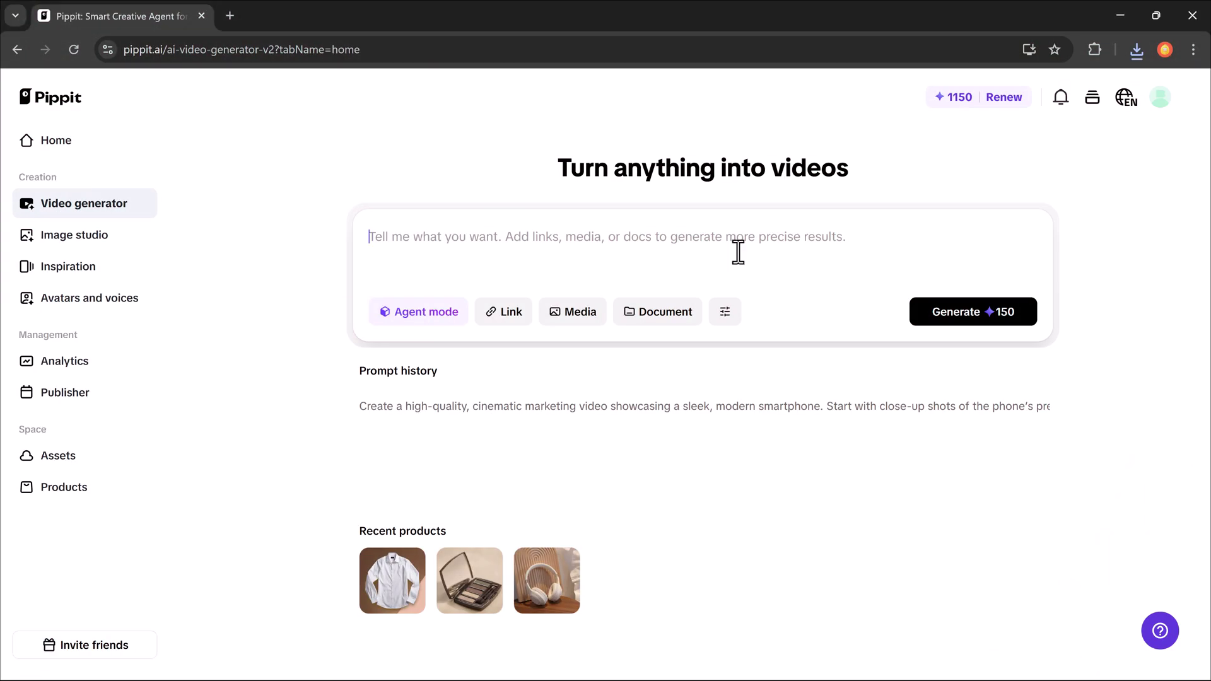
Step: Upload a product image from the computer as reference and generate a new video
click(576, 313)
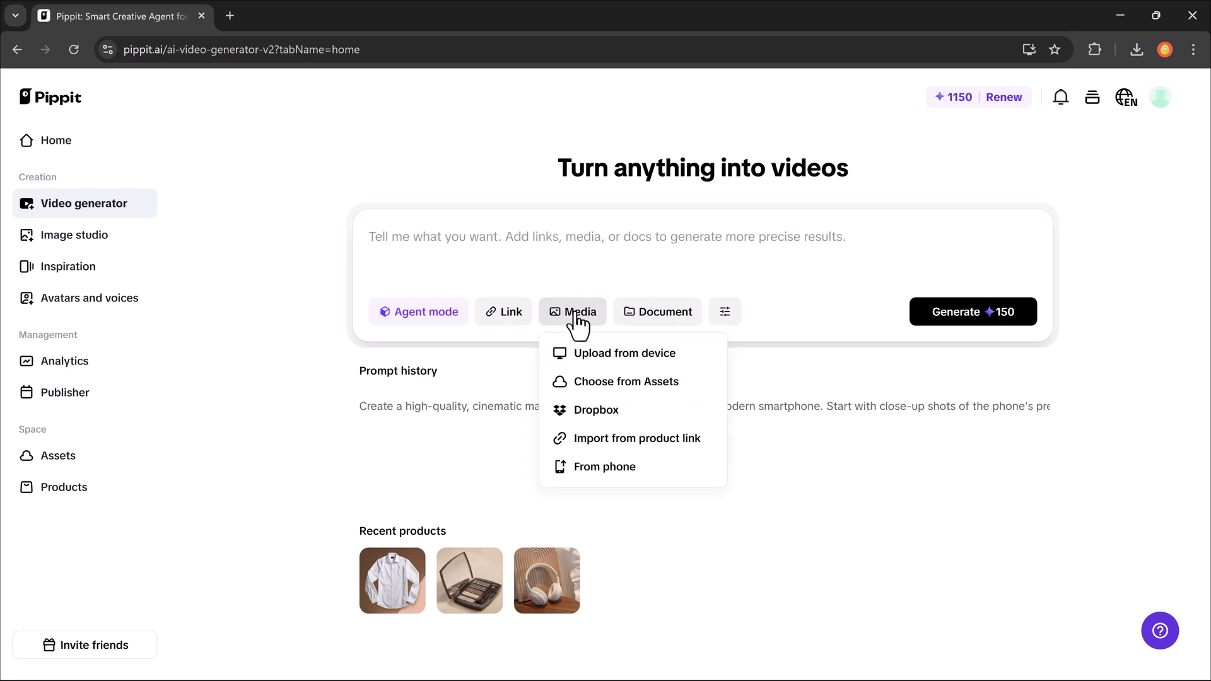
click(588, 355)
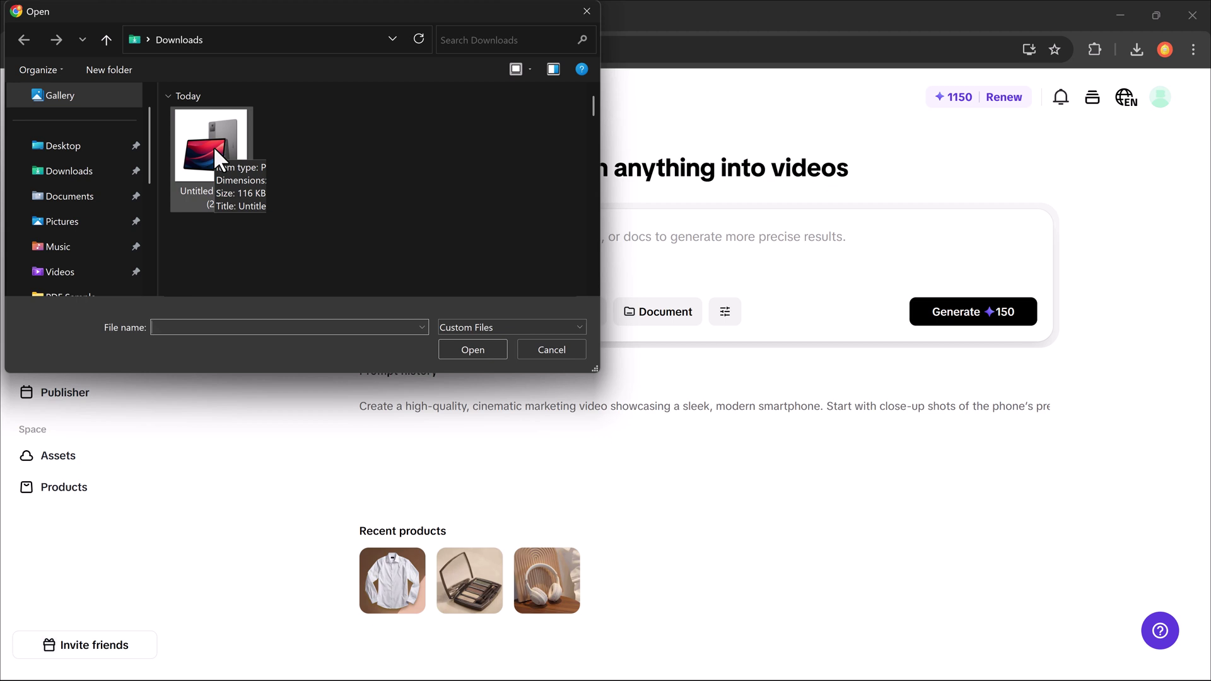
double_click(213, 146)
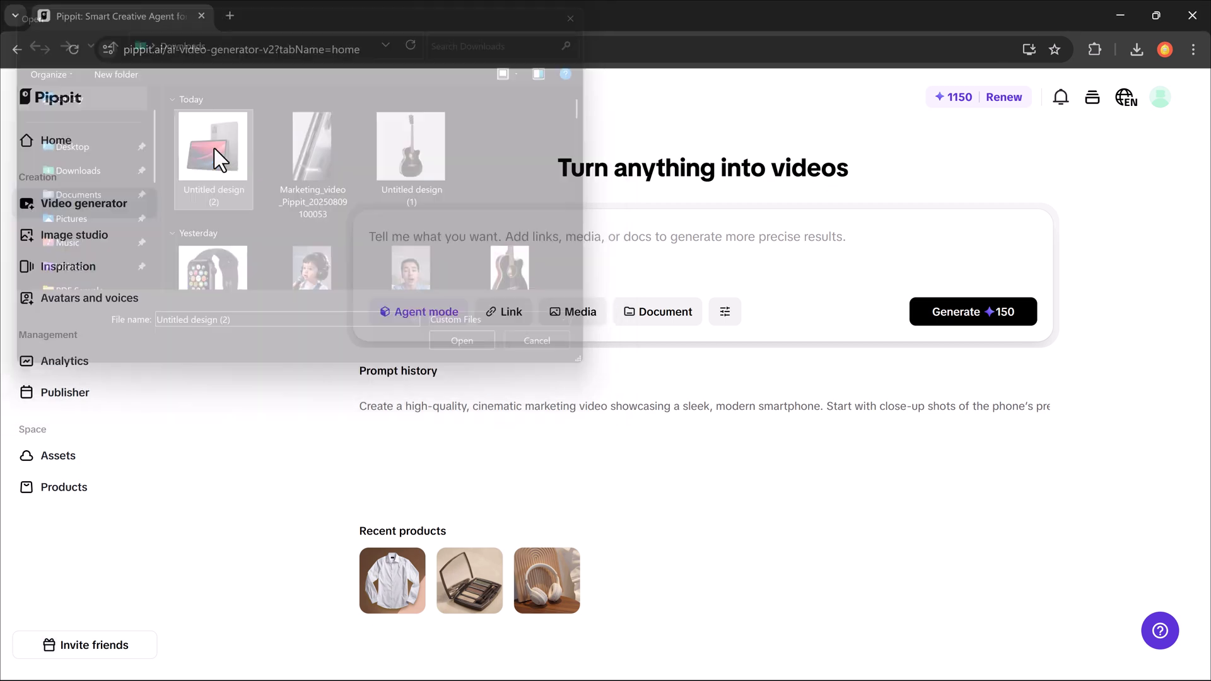
click(973, 311)
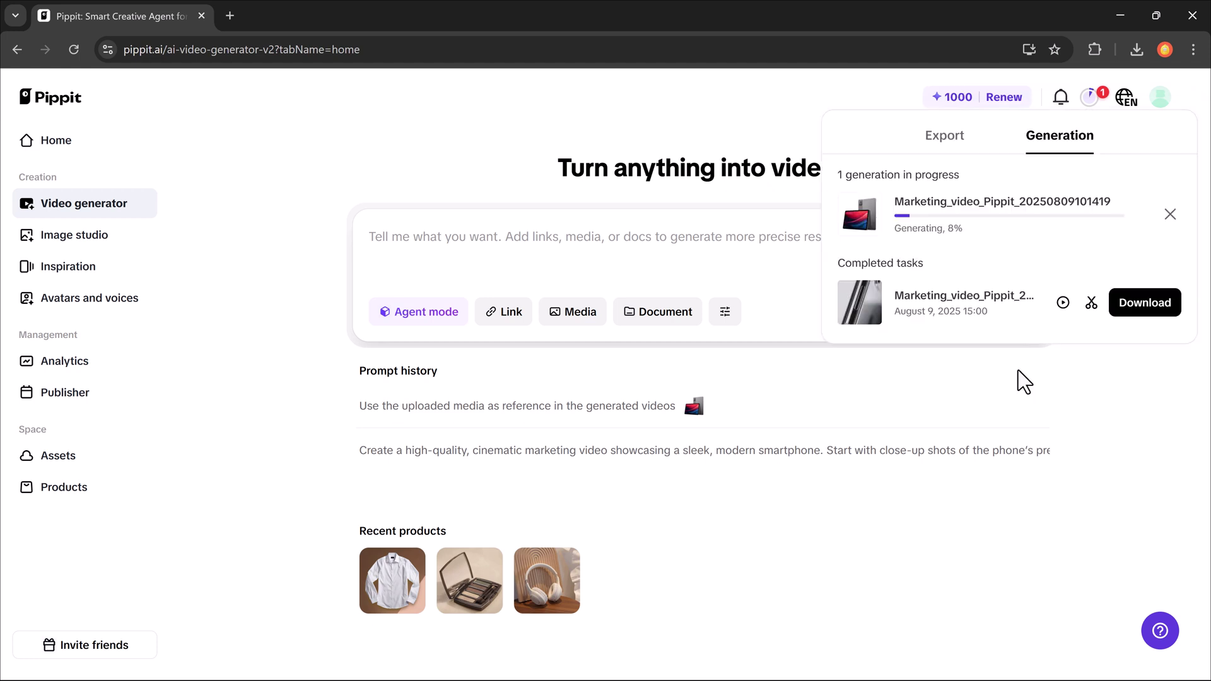
Step: Play the completed 24-second tablet marketing video with captions and presenter
click(866, 215)
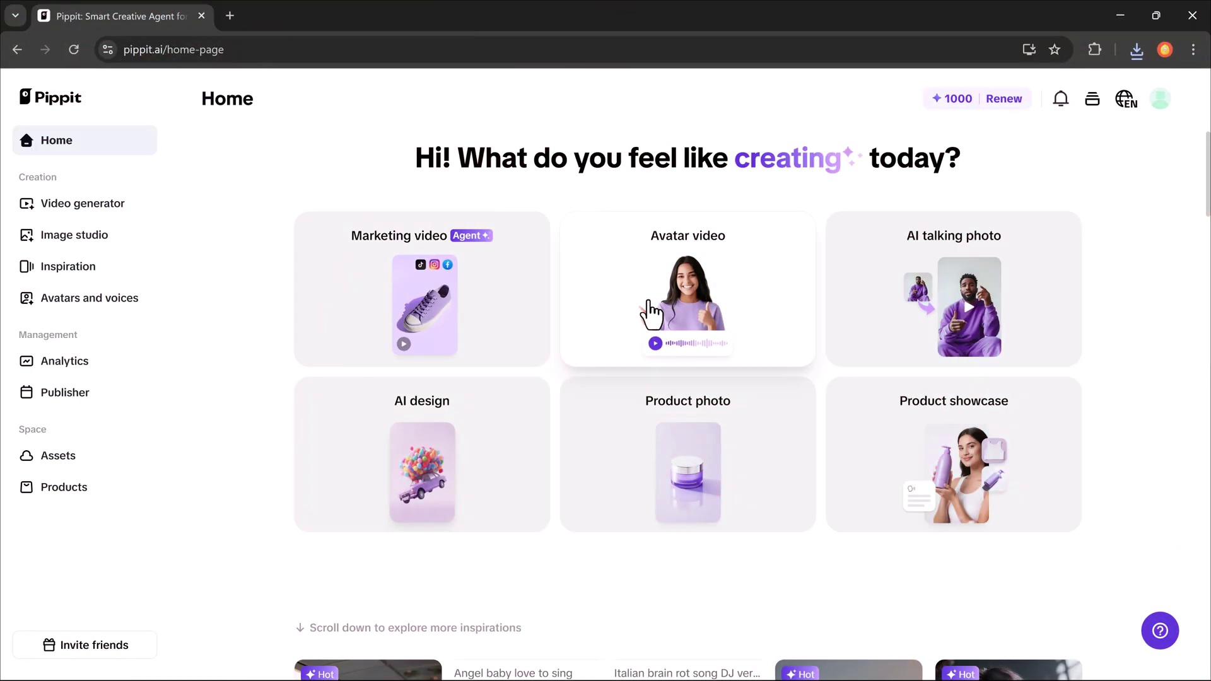
Step: Start a quick avatar video with the young man in a dark tee as presenter
click(653, 312)
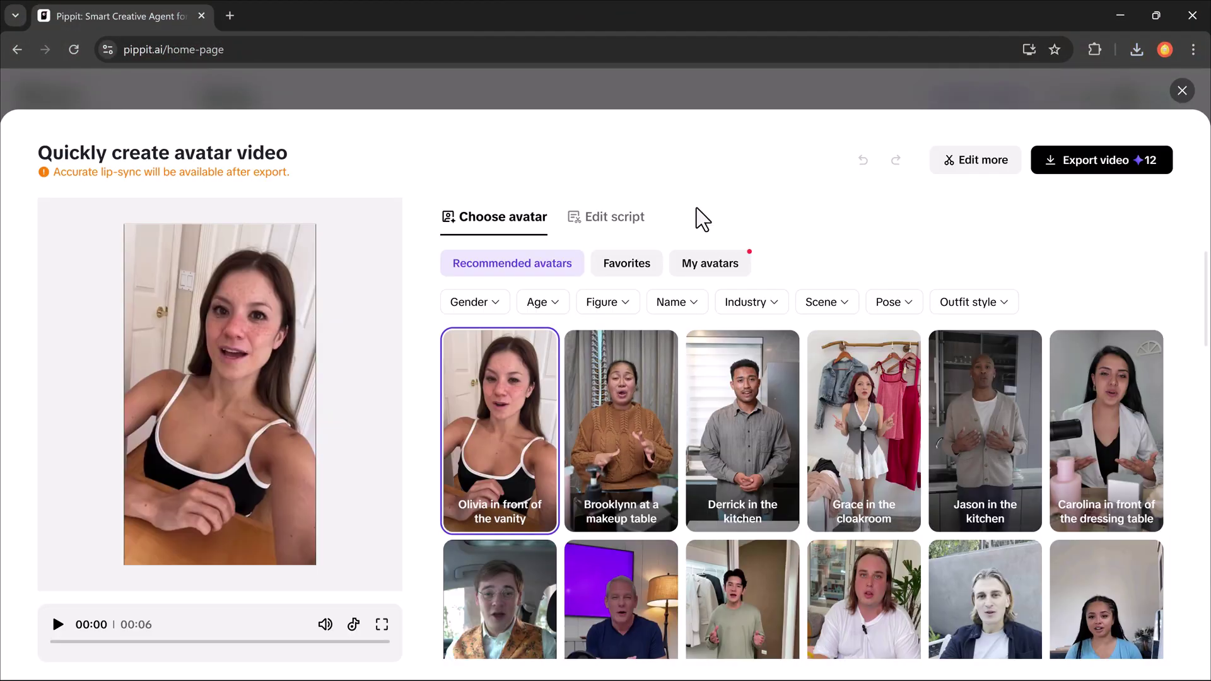
scroll(736, 343, down, 3)
scroll(736, 343, down, 3)
scroll(736, 343, down, 3)
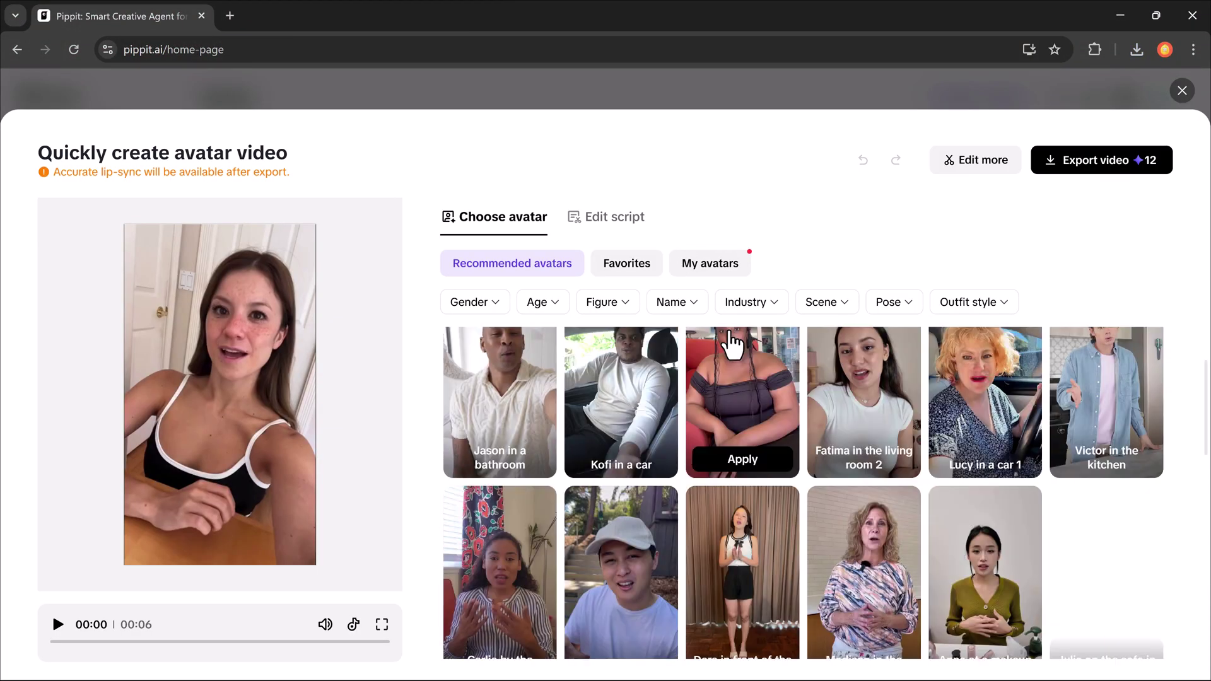
scroll(852, 426, down, 2)
scroll(952, 452, up, 4)
scroll(757, 435, up, 2)
scroll(746, 418, up, 3)
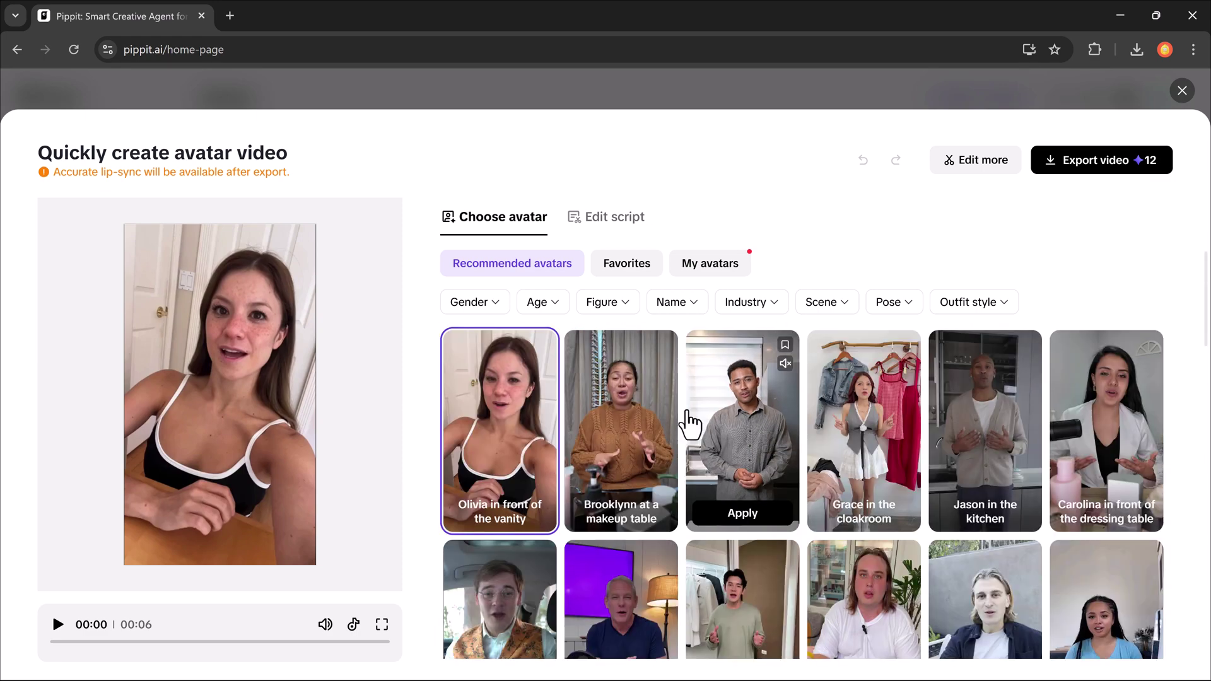
scroll(918, 466, down, 2)
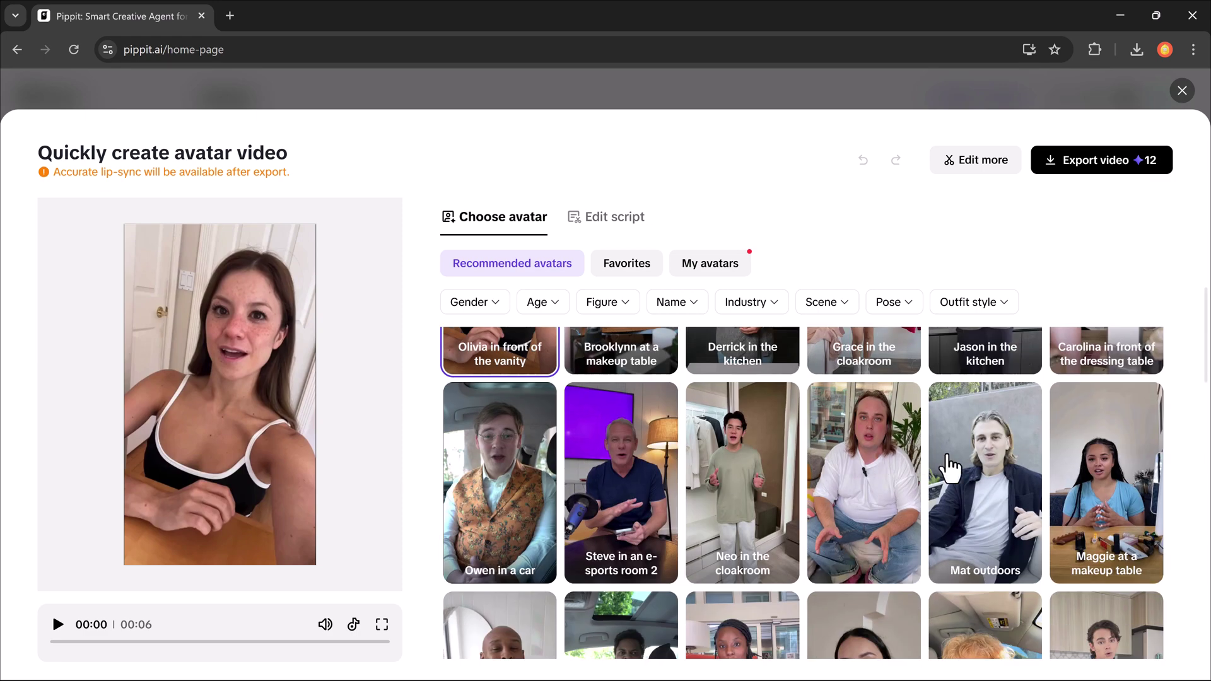
scroll(949, 464, down, 3)
scroll(984, 463, down, 3)
scroll(1031, 466, down, 2)
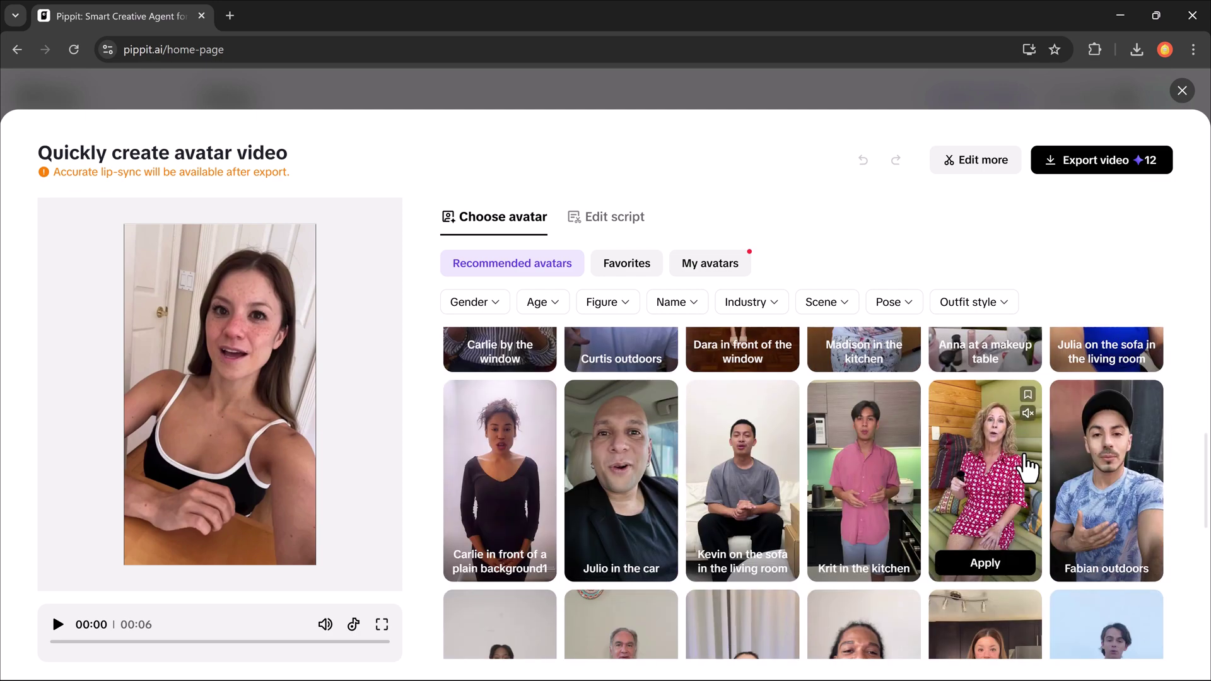
scroll(1030, 466, down, 3)
scroll(1029, 466, down, 3)
click(986, 569)
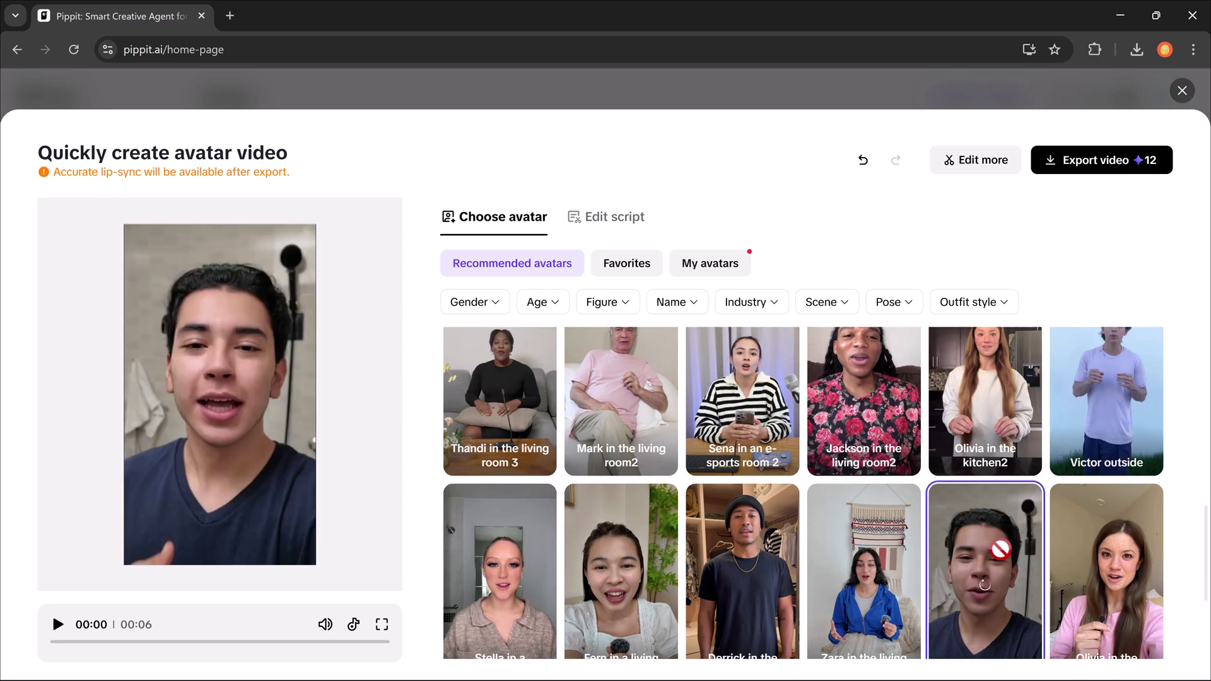
scroll(1001, 549, down, 2)
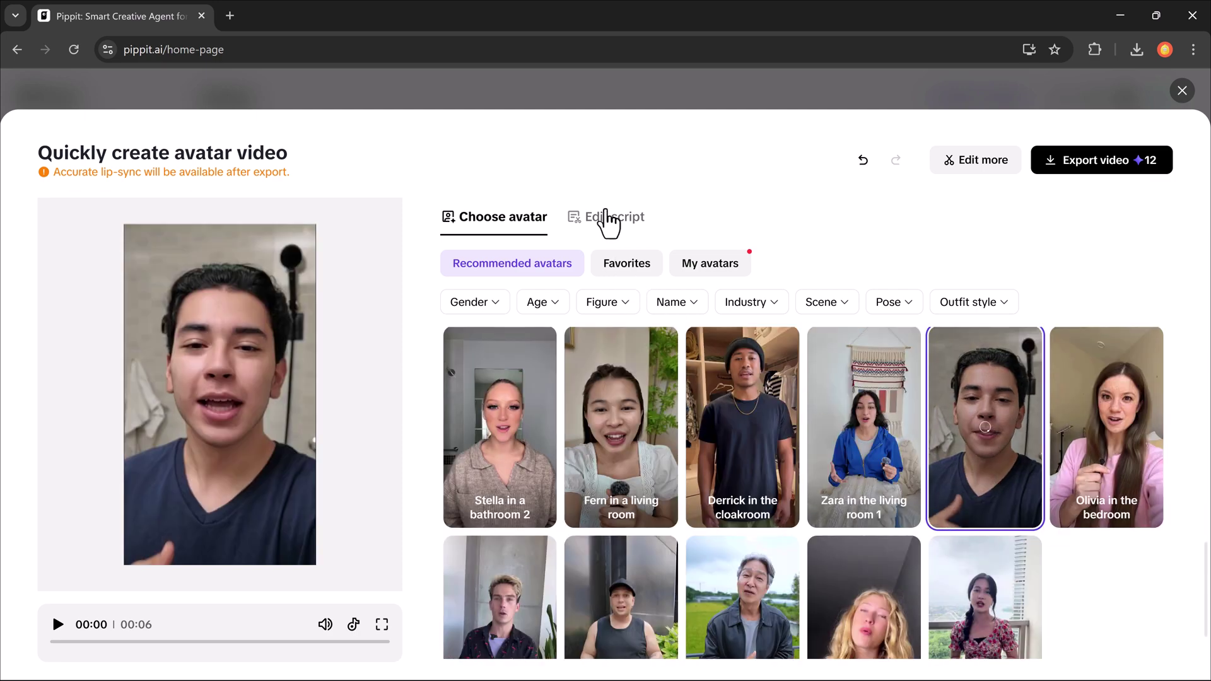
Step: Edit the greeting script and apply the uppercase white, teal-highlighted caption style
click(608, 219)
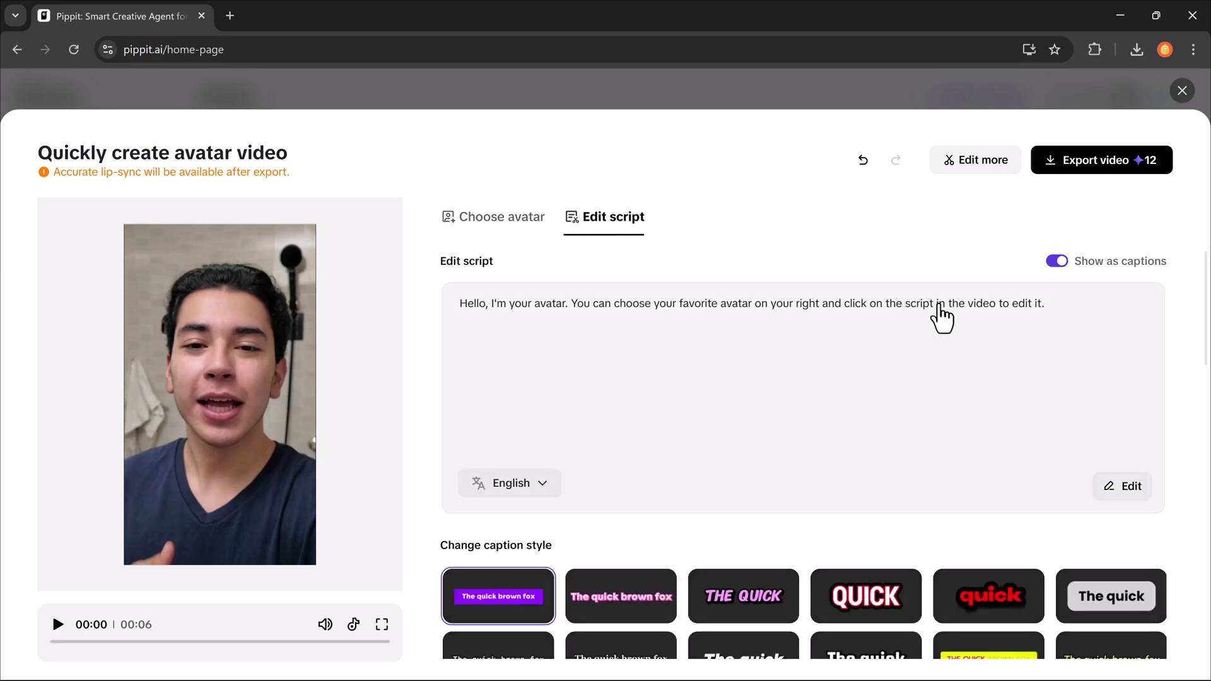
click(976, 160)
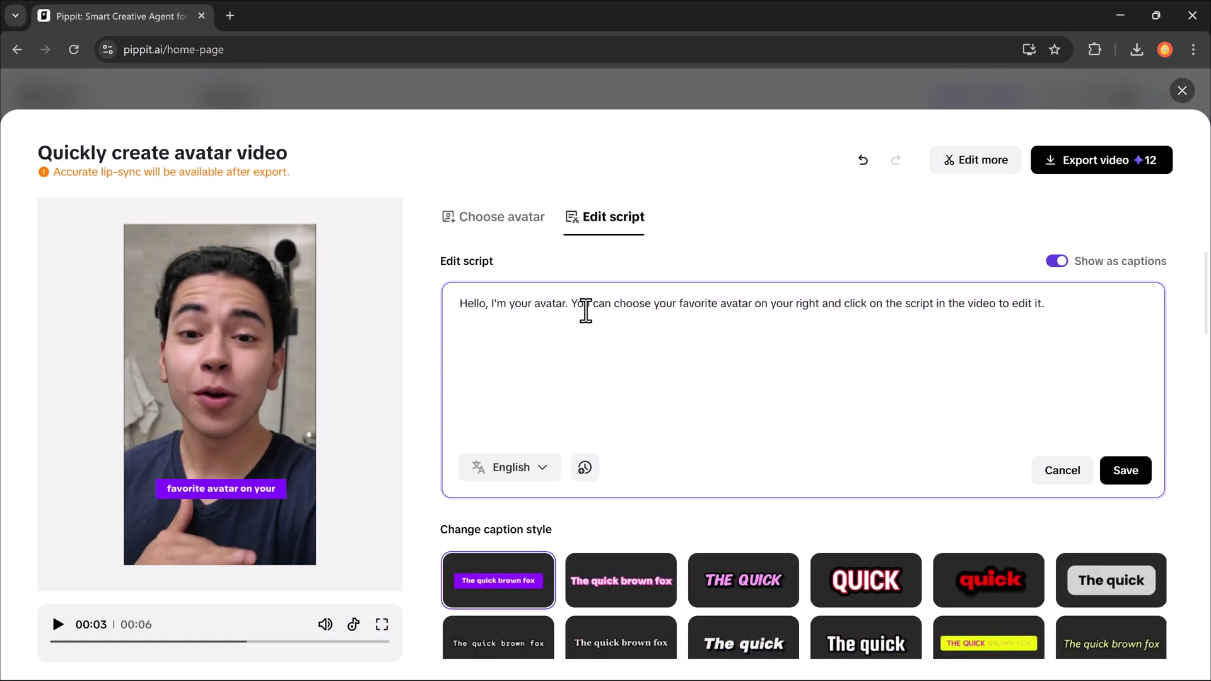
scroll(687, 397, down, 3)
scroll(728, 473, down, 3)
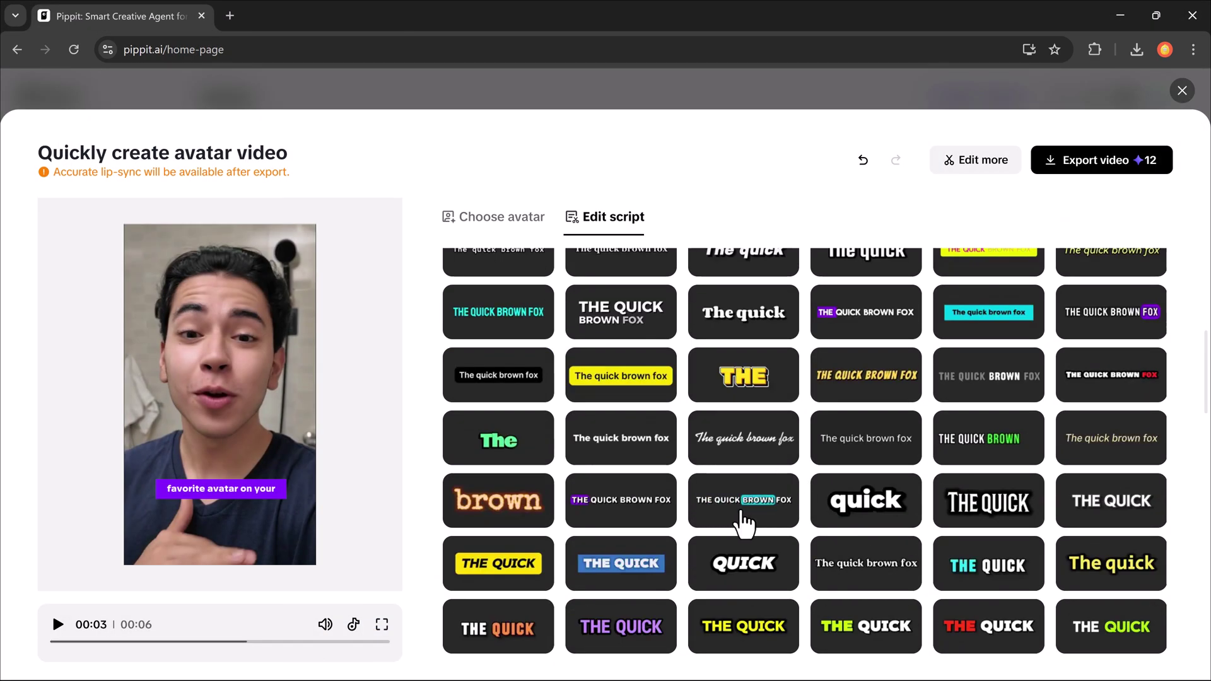
click(745, 511)
scroll(729, 426, up, 6)
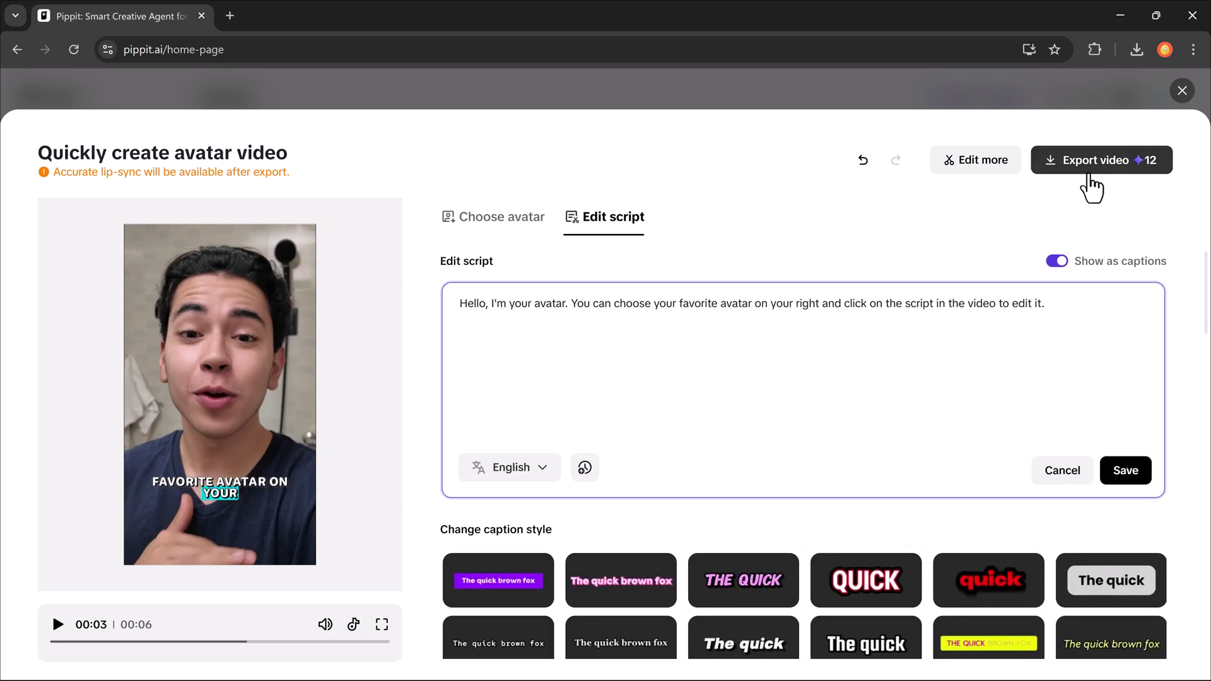
Step: Export and download the captioned 6-second avatar video as MP4
click(1097, 160)
click(658, 575)
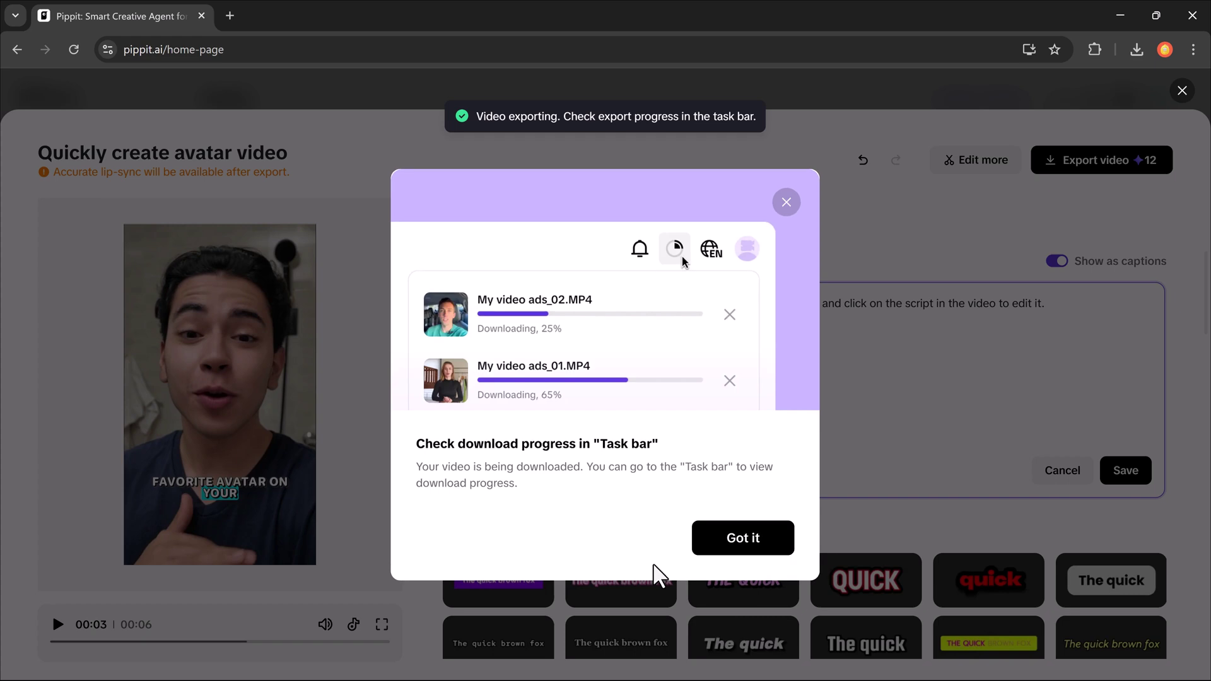
click(743, 538)
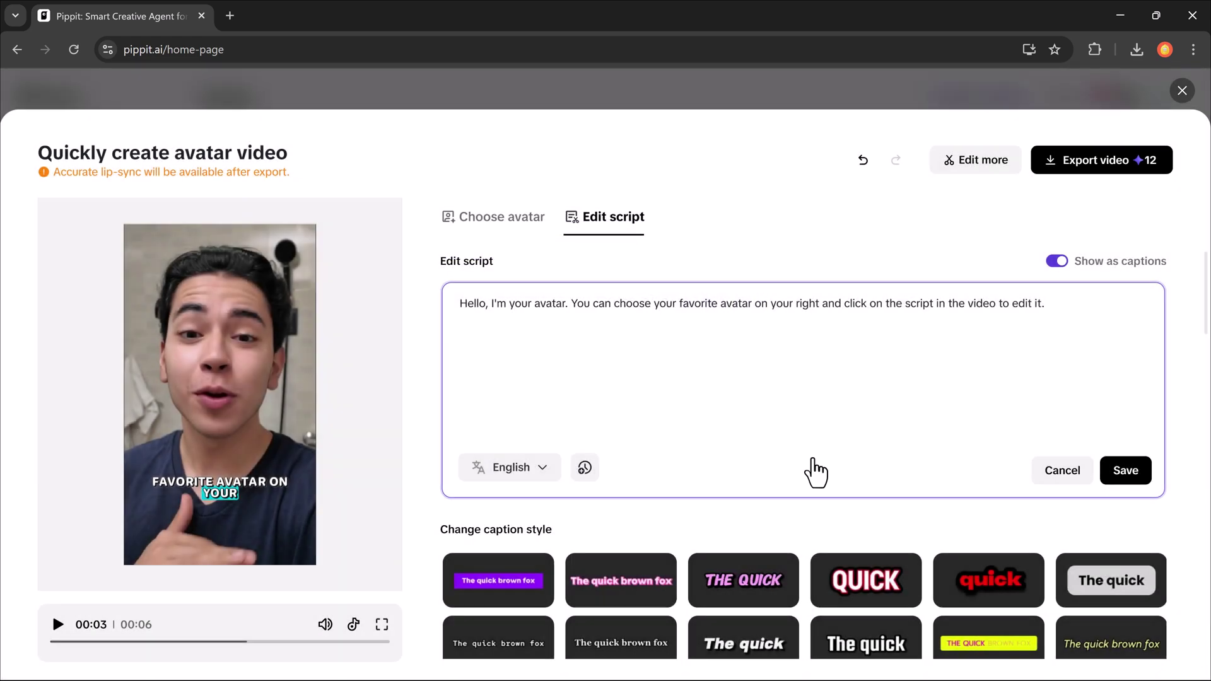
Step: Preview the exported avatar video in the Schedule post dialog, then dismiss it
click(1182, 90)
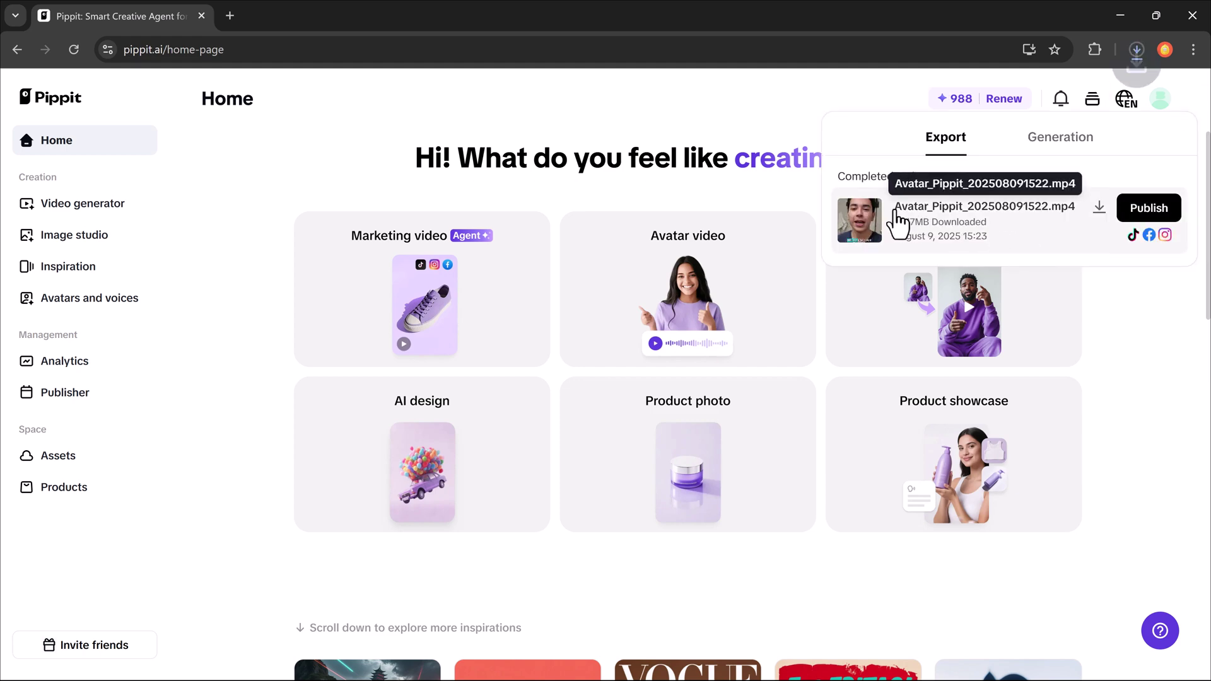
click(904, 222)
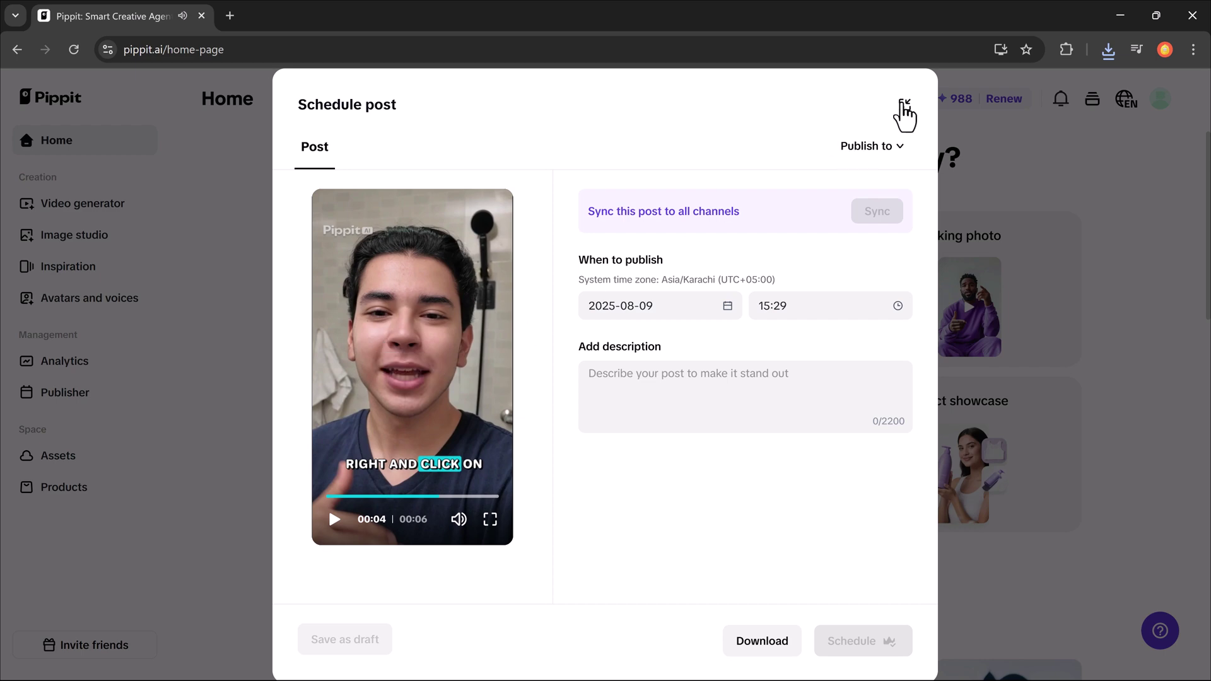
click(905, 104)
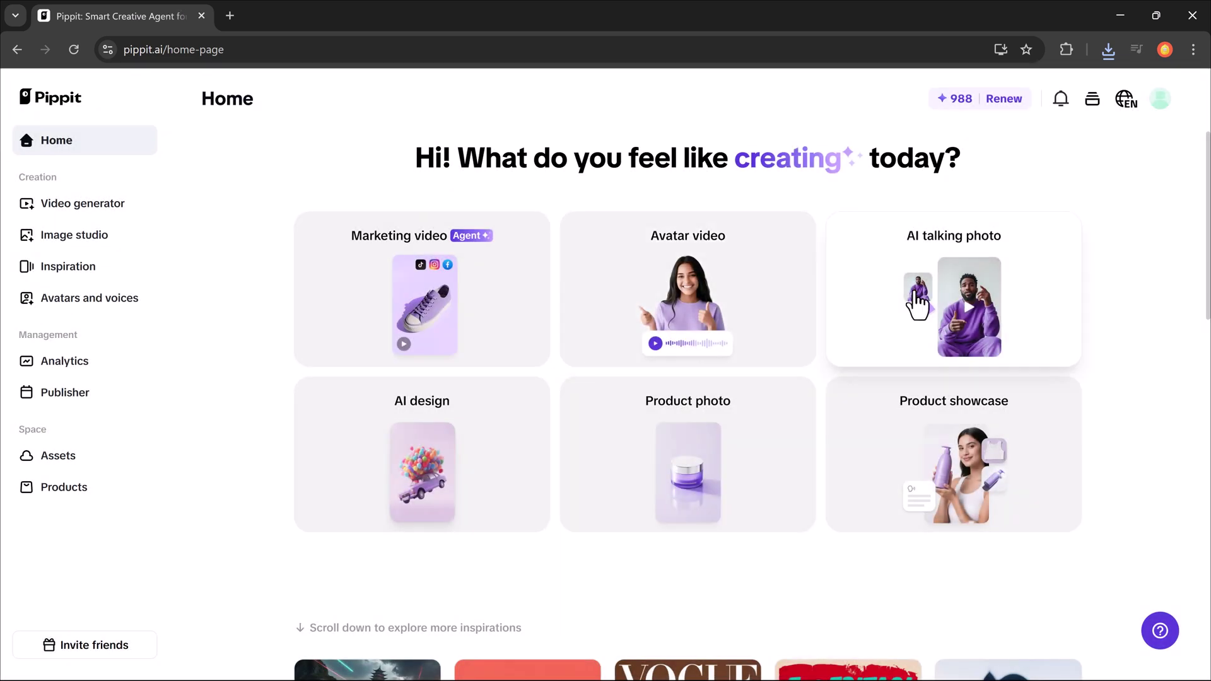
Step: Use the Baby talking podcast template photo, confirm photo rights, and enter the voiceover script
click(919, 302)
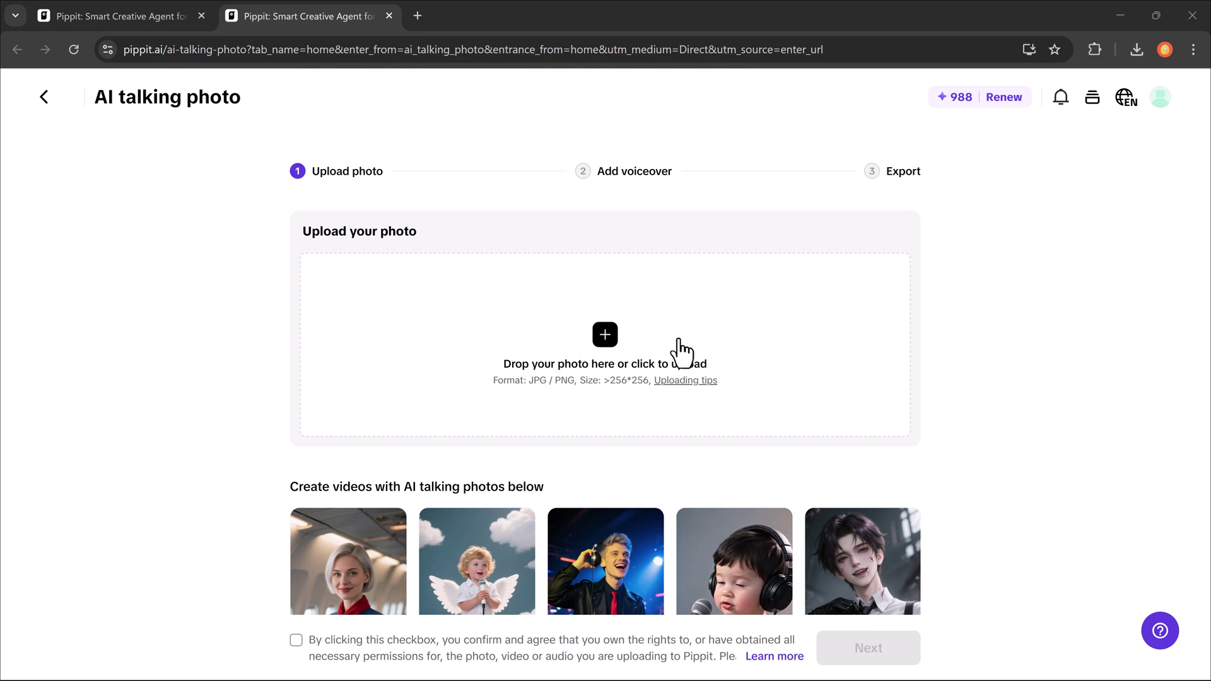
scroll(701, 388, down, 3)
scroll(710, 403, down, 3)
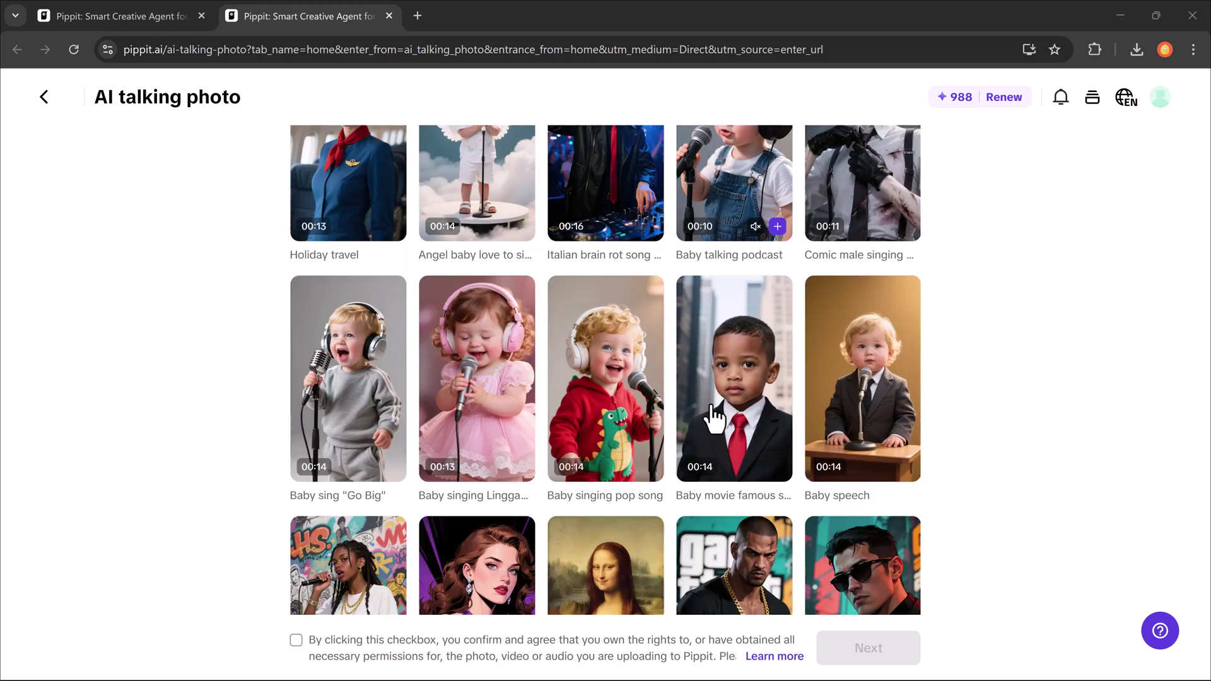
scroll(716, 416, down, 3)
scroll(709, 407, up, 5)
click(747, 366)
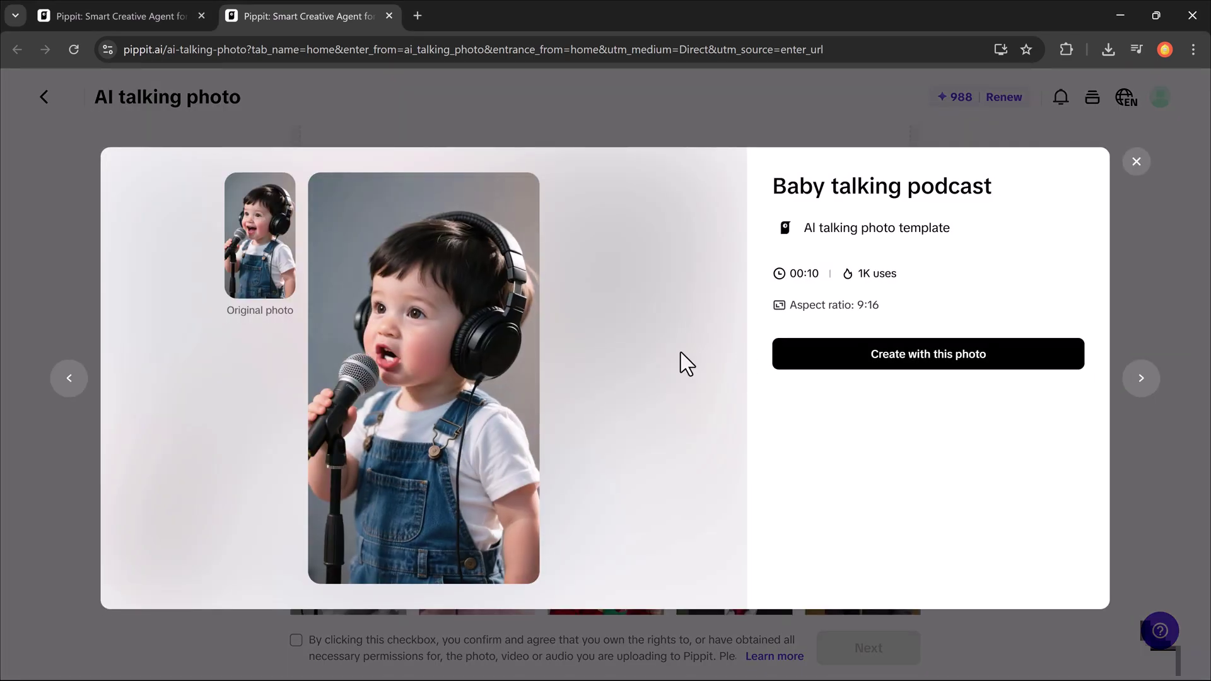
click(906, 358)
click(296, 640)
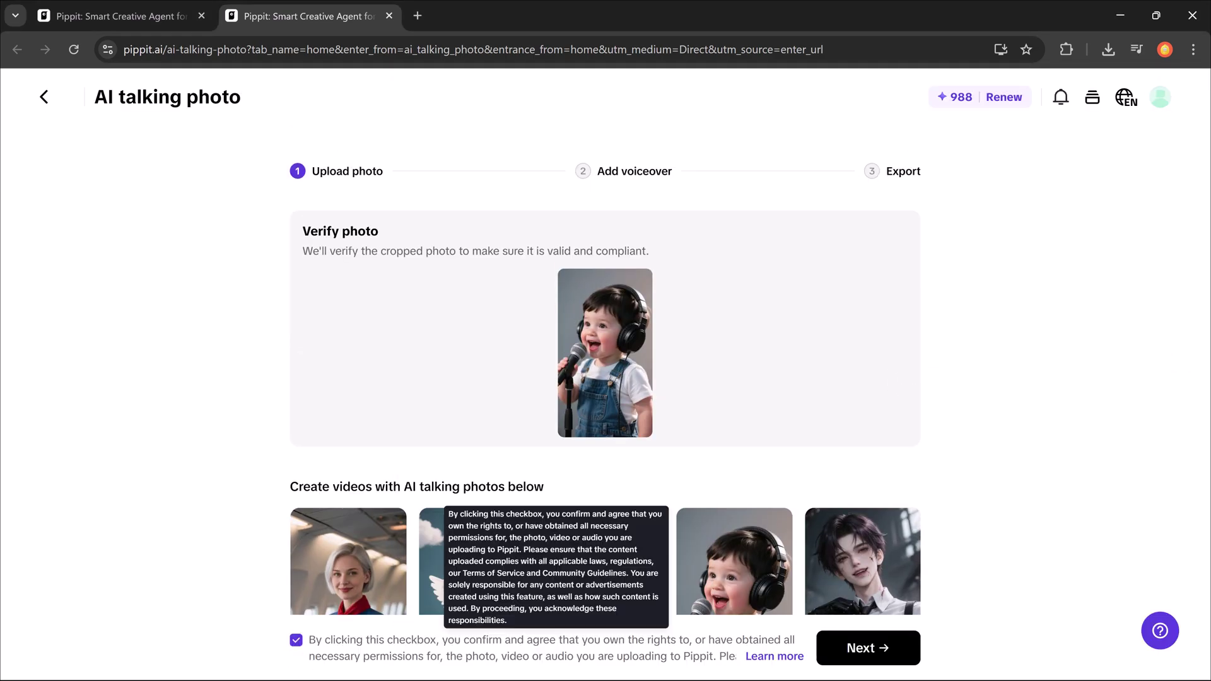
click(868, 648)
click(588, 328)
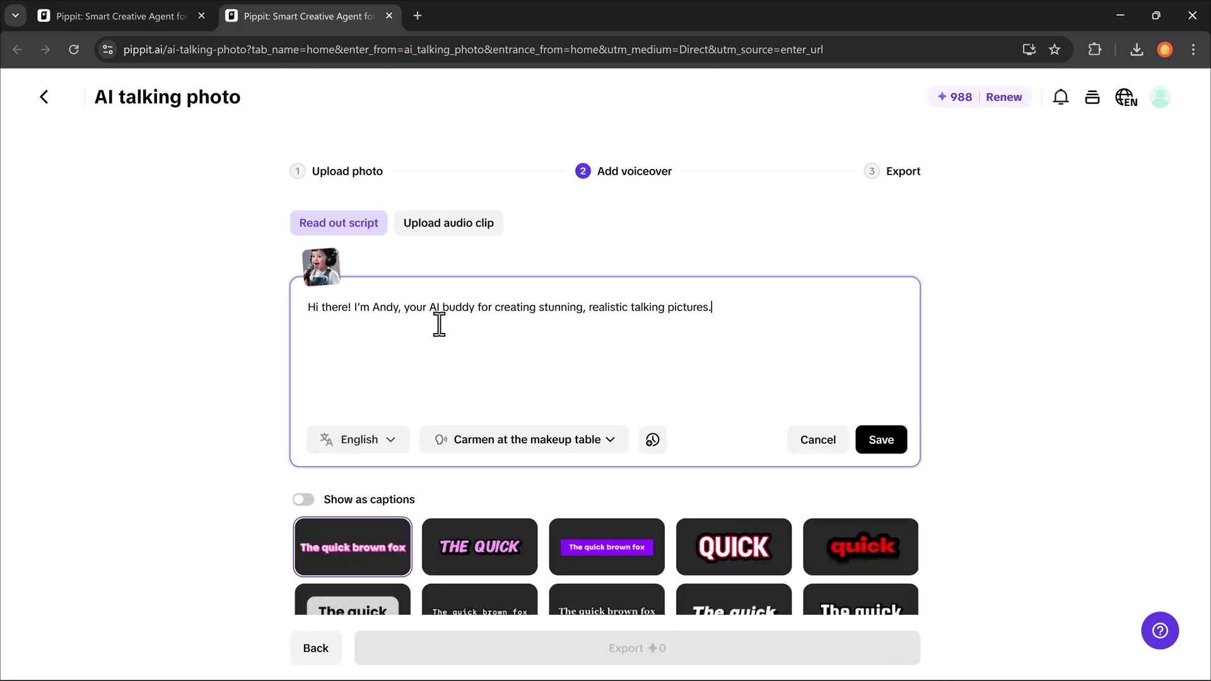
Step: Compare Grace in car, Derrick in the bathroom and Abby inside voices, choose Derrick, and save
click(514, 441)
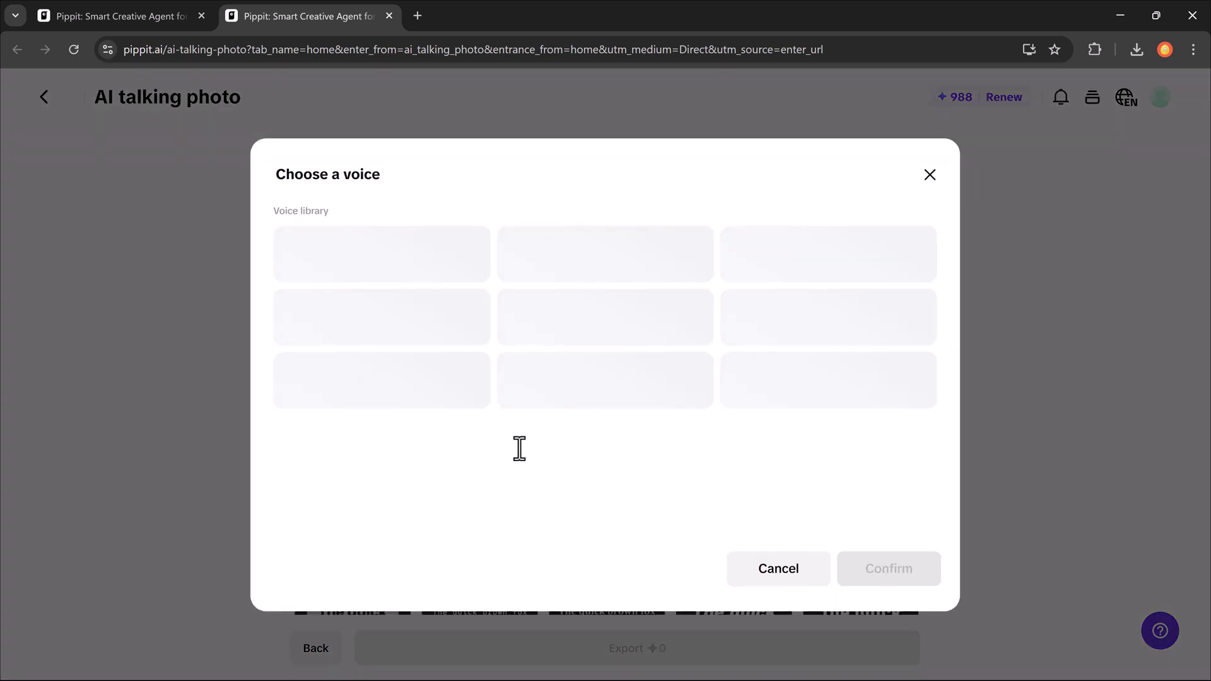
click(525, 456)
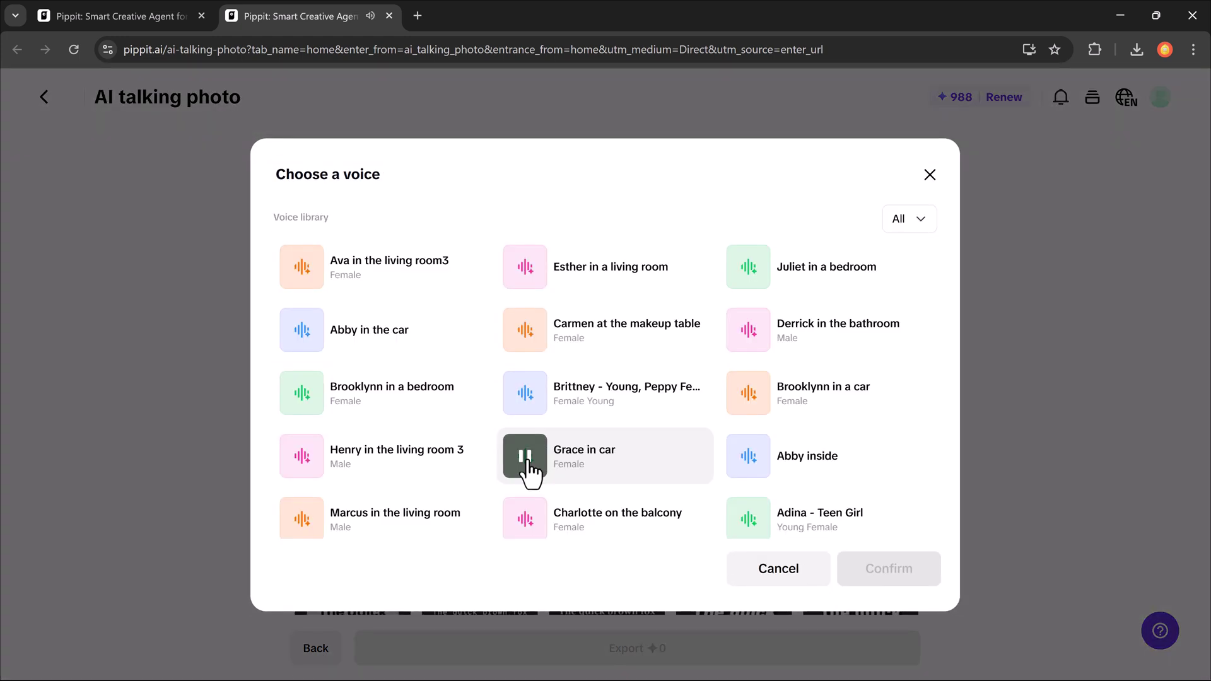
click(748, 330)
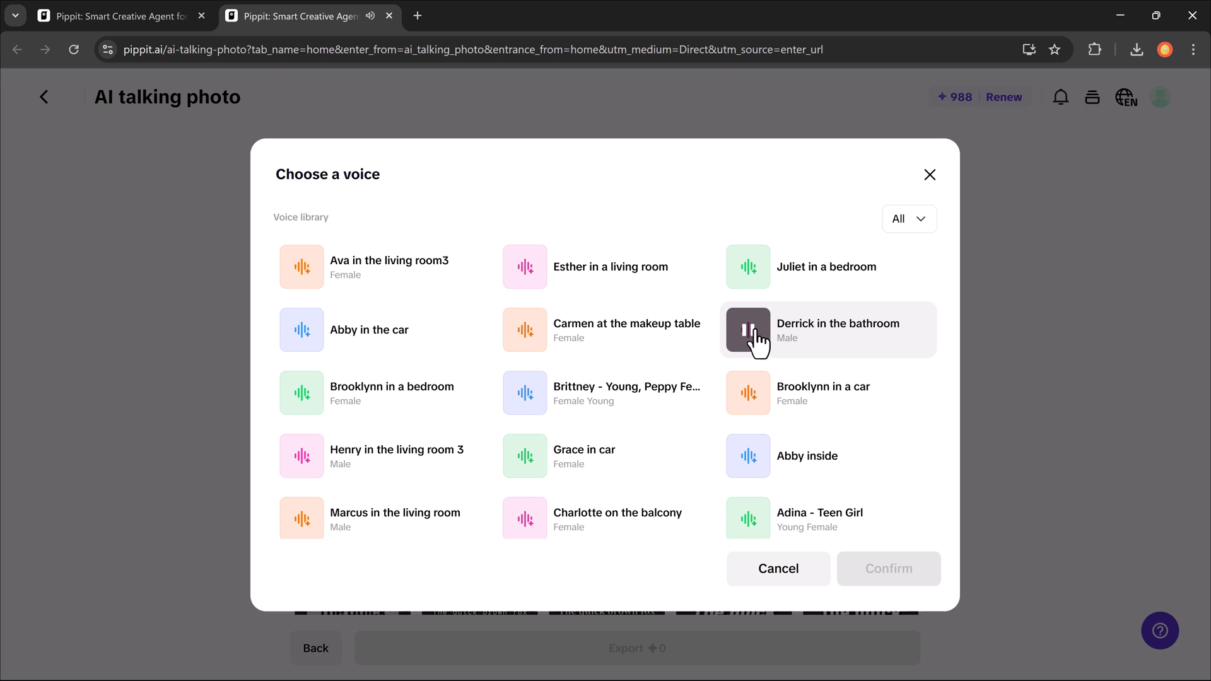
scroll(757, 338, down, 1)
click(750, 383)
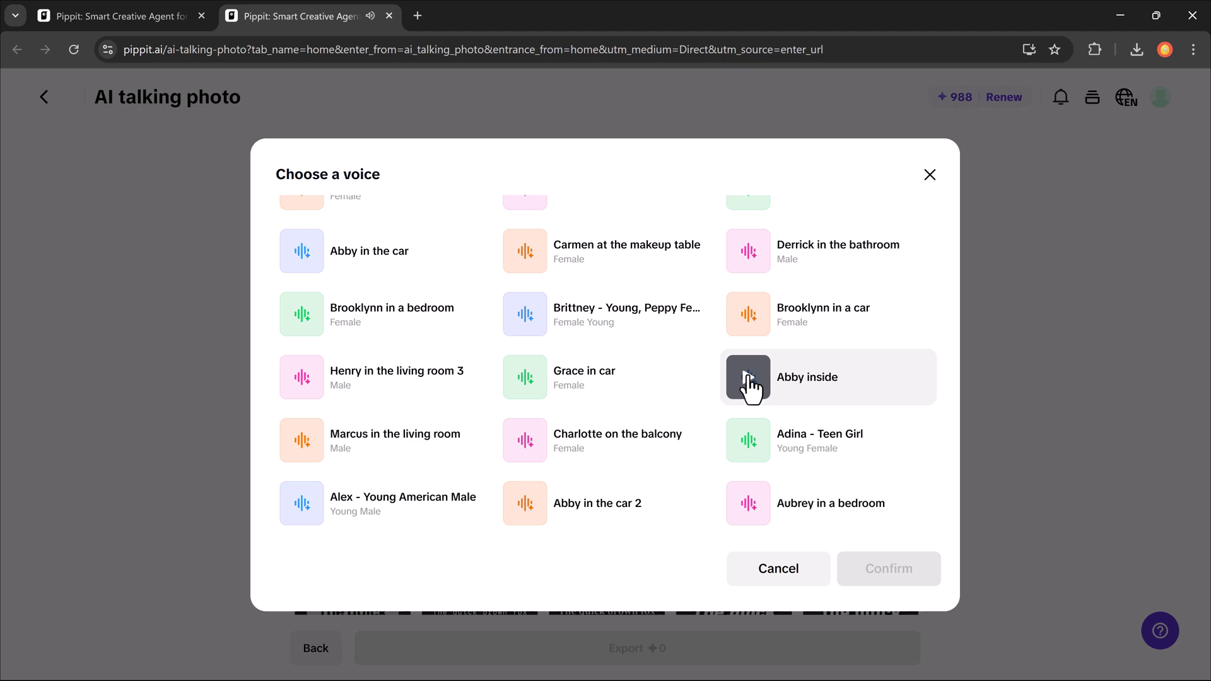
click(828, 250)
click(888, 569)
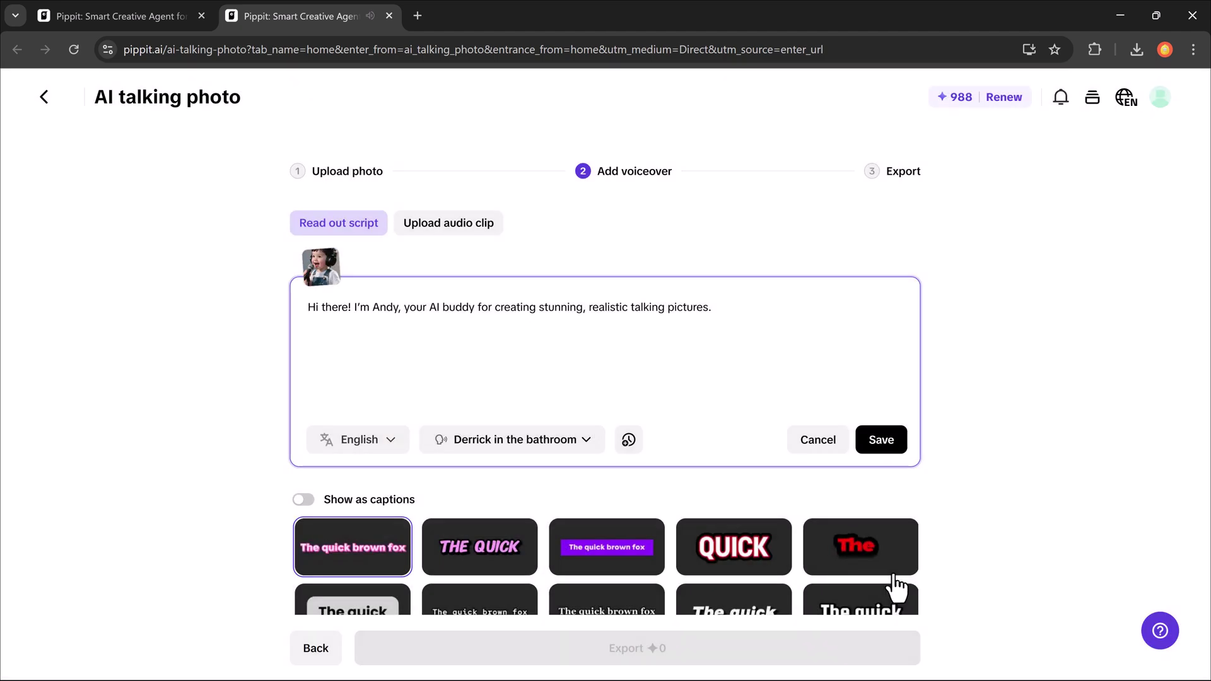
click(881, 439)
Step: Download the captioned baby talking photo video, then return to the Pippit landing page
click(657, 649)
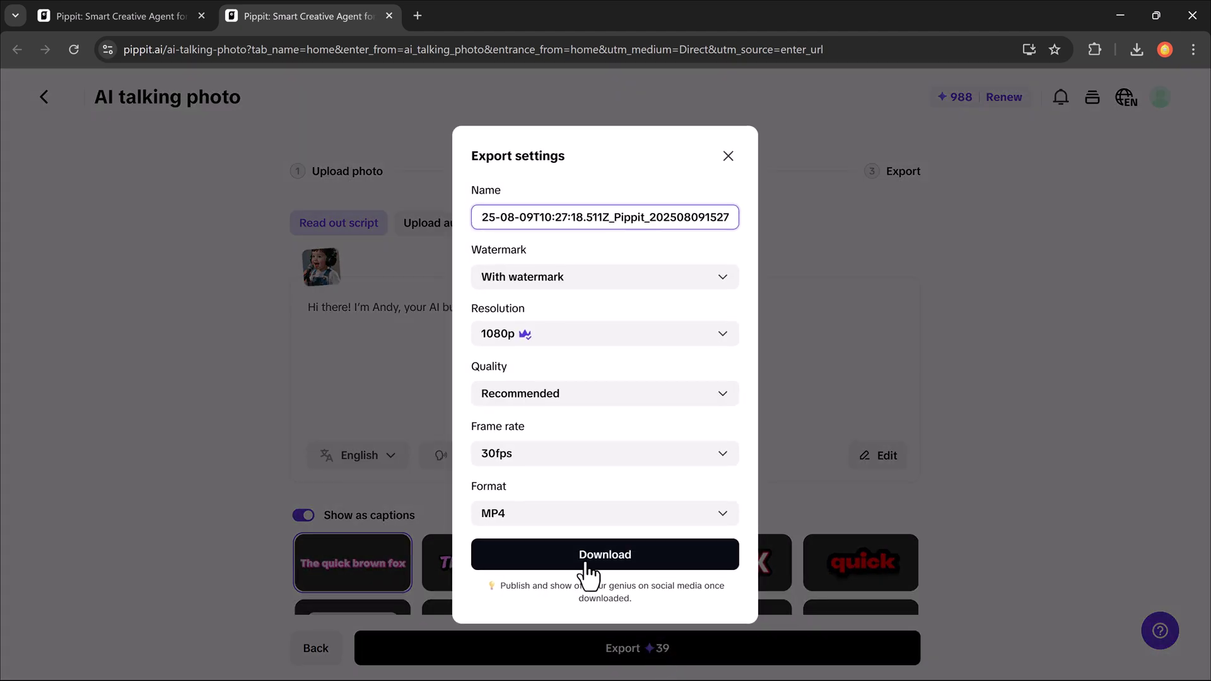
click(605, 554)
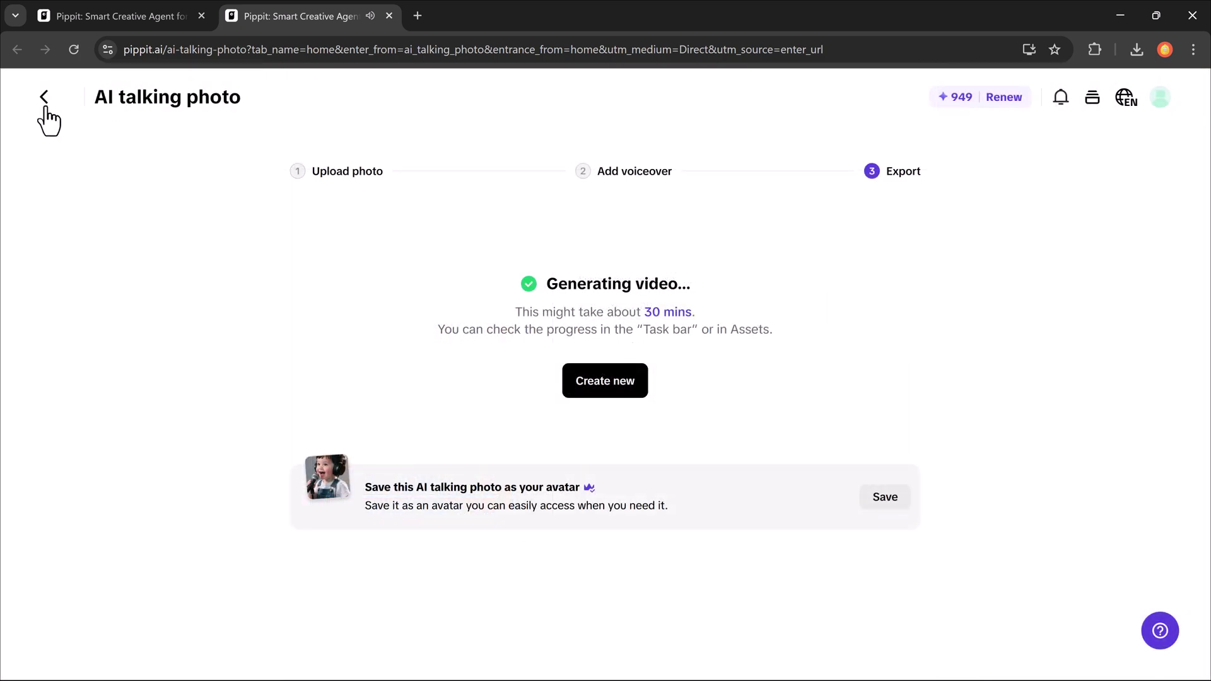
click(44, 97)
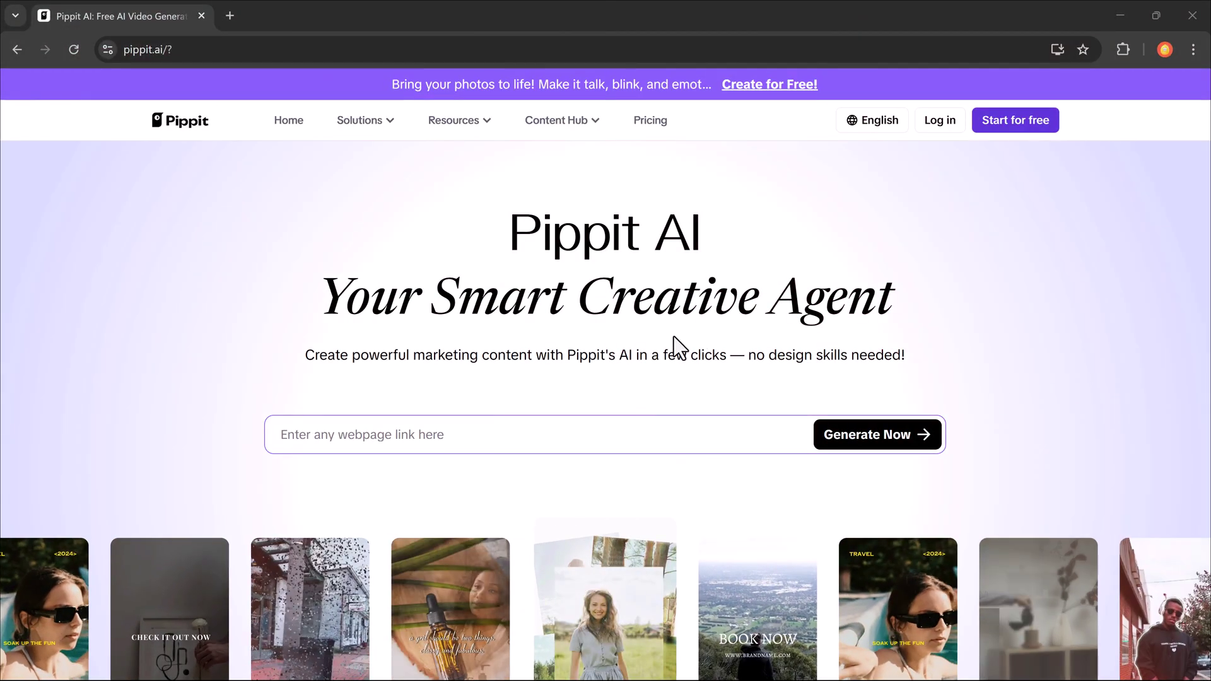
scroll(1017, 341, down, 2)
scroll(1014, 334, down, 1)
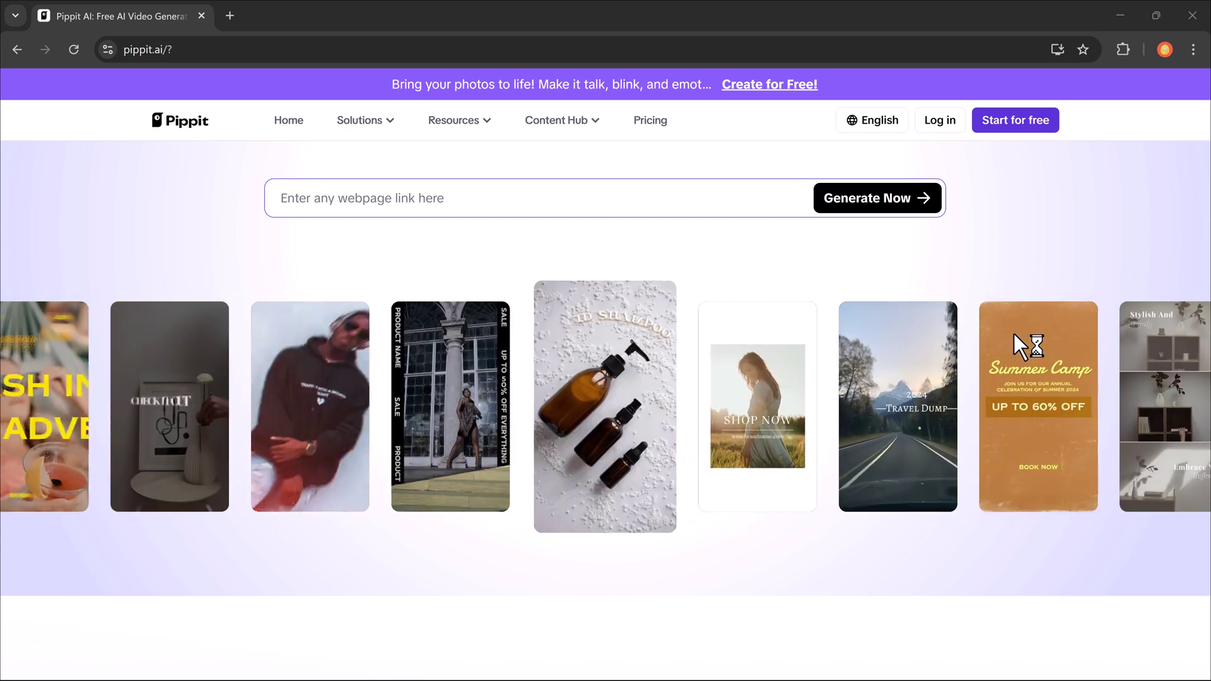
scroll(1013, 332, down, 5)
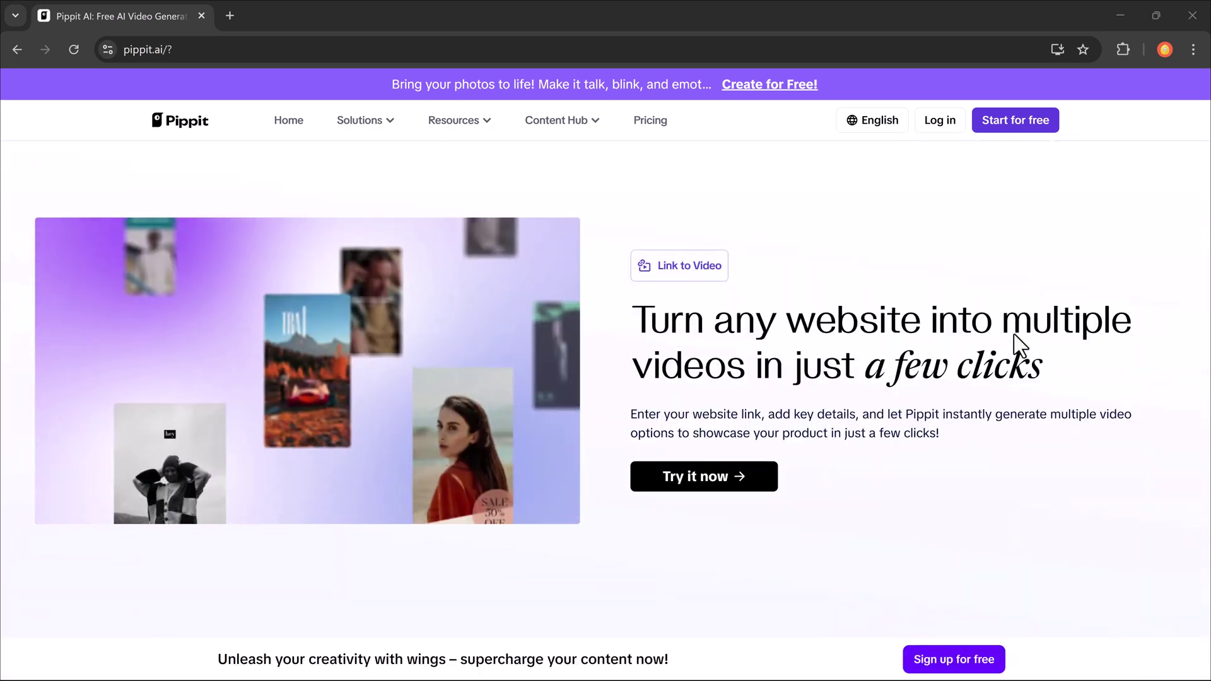
scroll(1020, 345, down, 5)
scroll(1020, 345, down, 5)
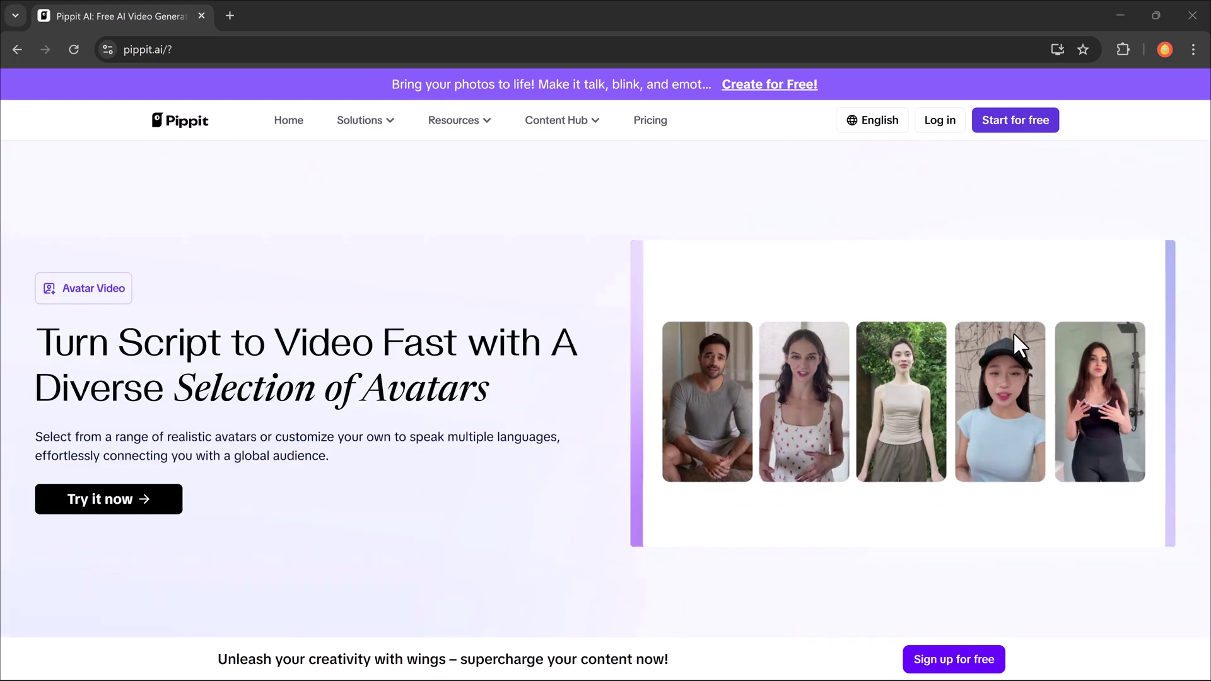
scroll(1020, 345, down, 4)
scroll(1020, 346, down, 5)
scroll(1021, 346, down, 4)
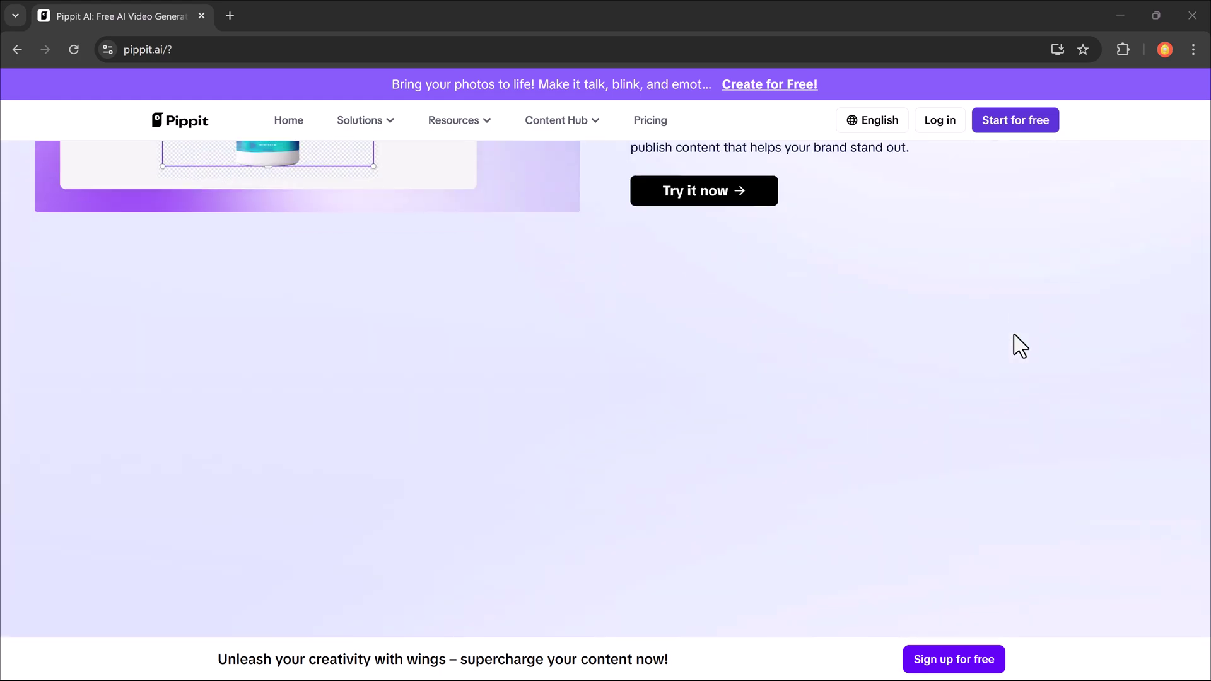